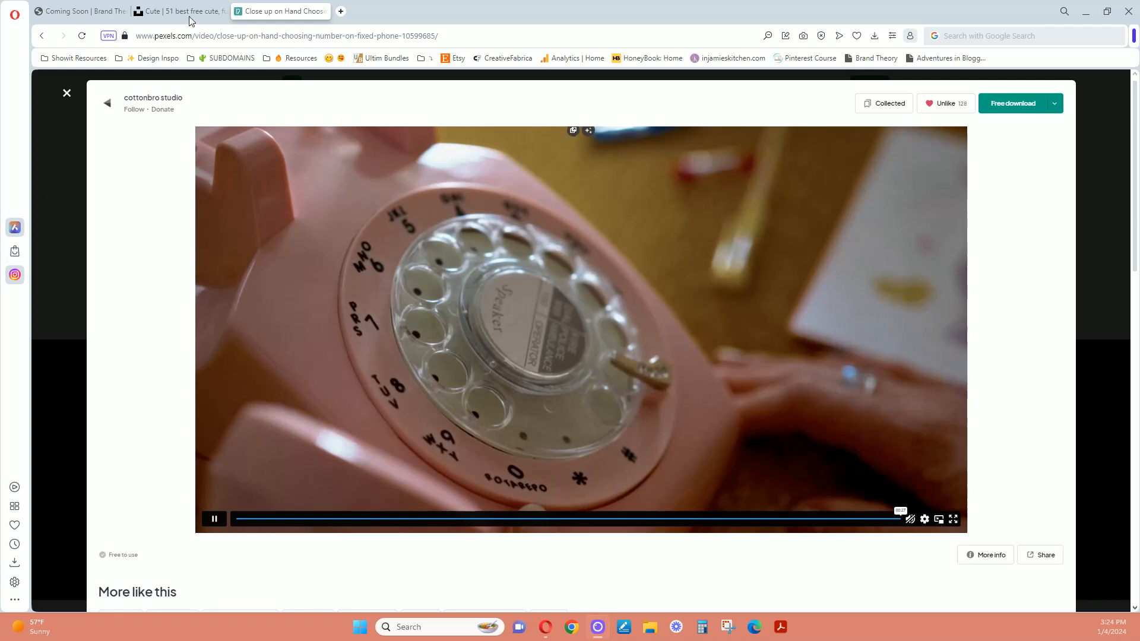
# Review the Unsplash "Cute" photo collection and the Pexels rotary phone video as source material for the page
pyautogui.click(186, 12)
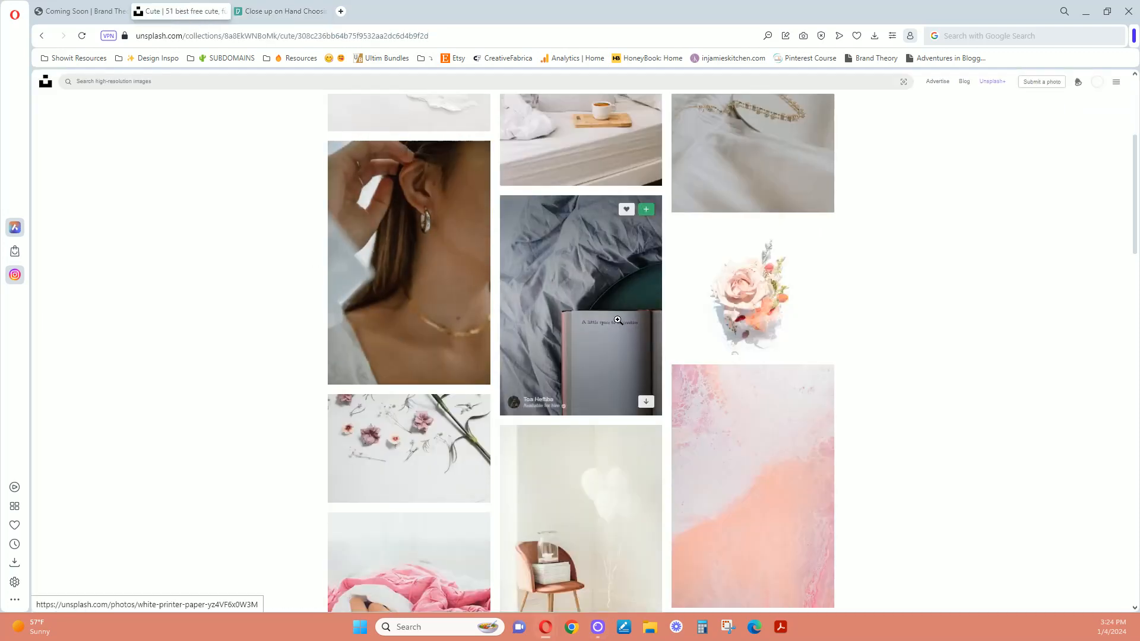
pyautogui.scroll(-5, 683, 372)
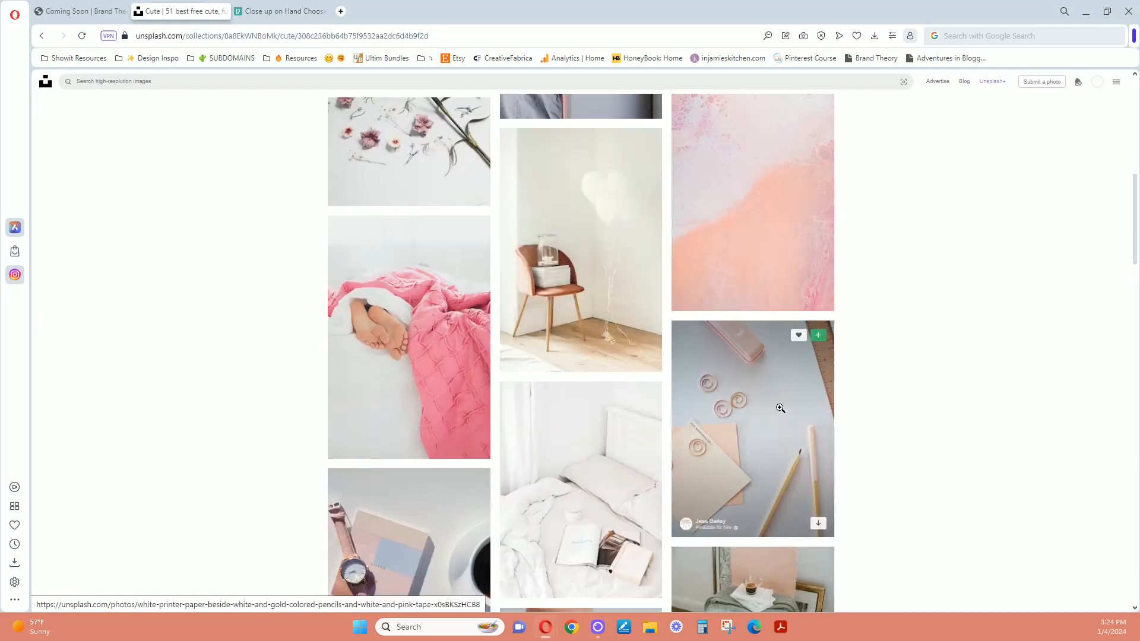
pyautogui.scroll(3, 744, 306)
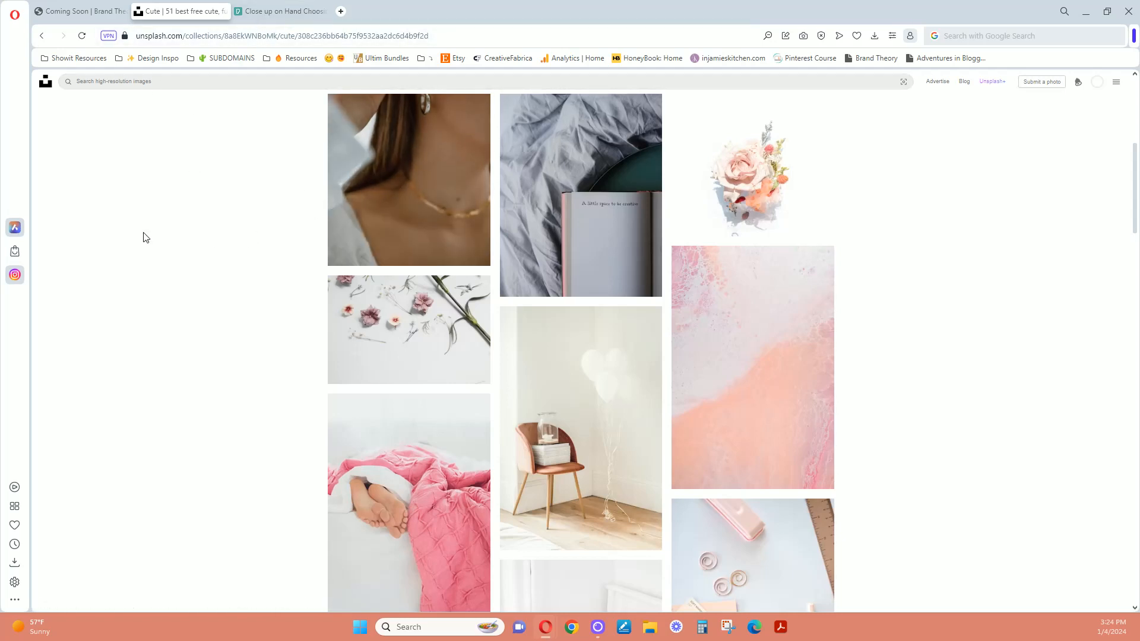
pyautogui.hotkey('ctrl', 'Tab')
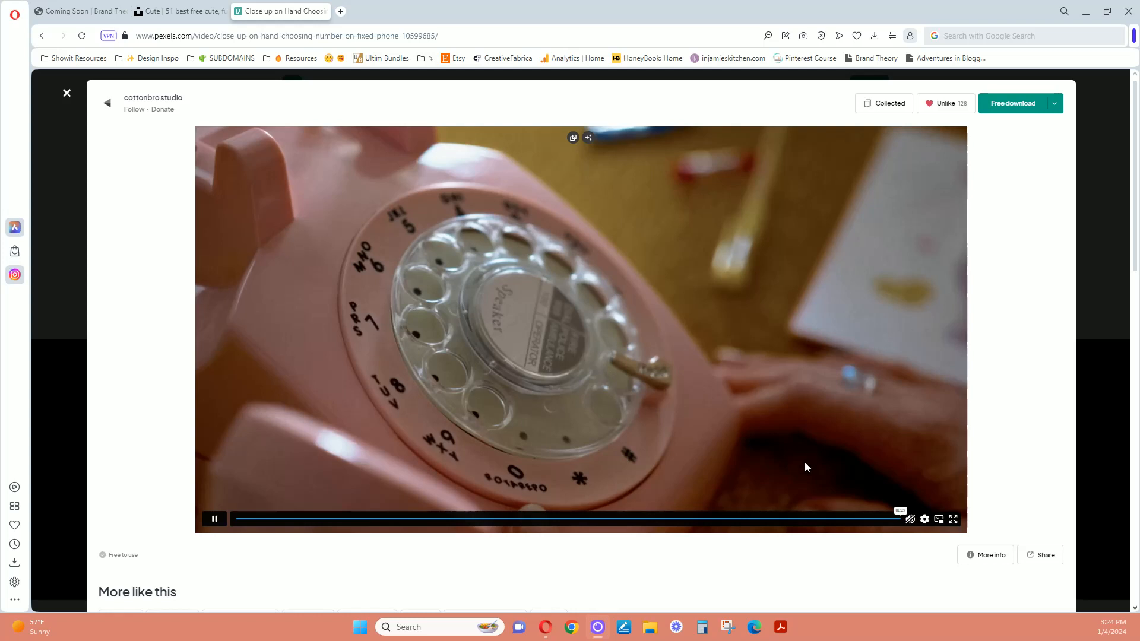
pyautogui.moveTo(909, 519)
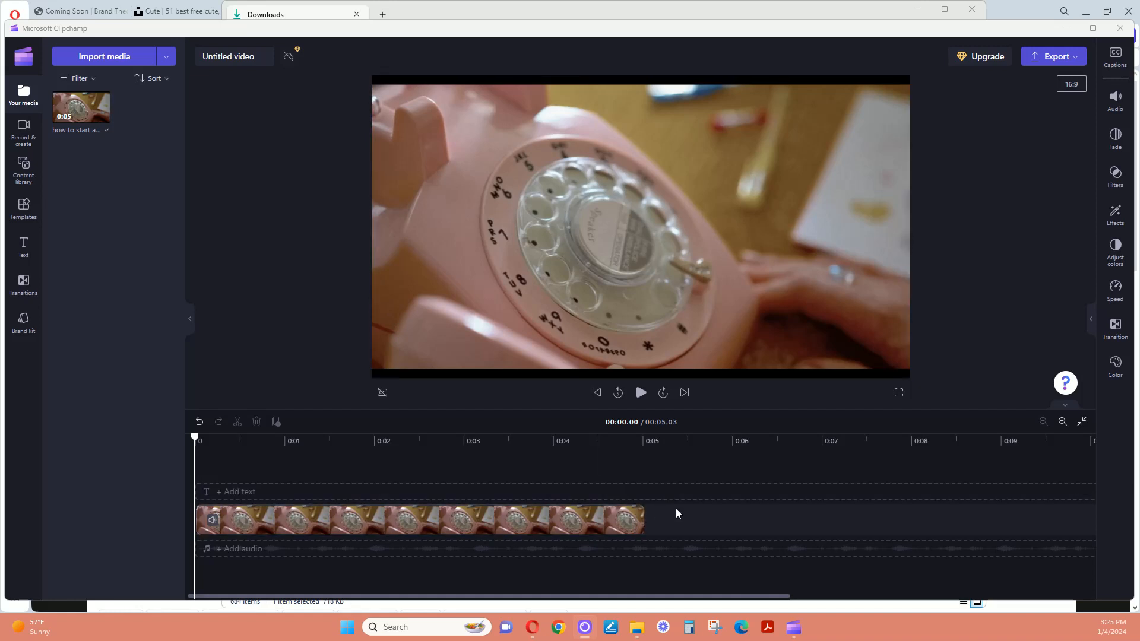
# Select the phone clip in the Clipchamp timeline and minimize Clipchamp to return to the website in the browser
pyautogui.click(641, 522)
pyautogui.click(74, 11)
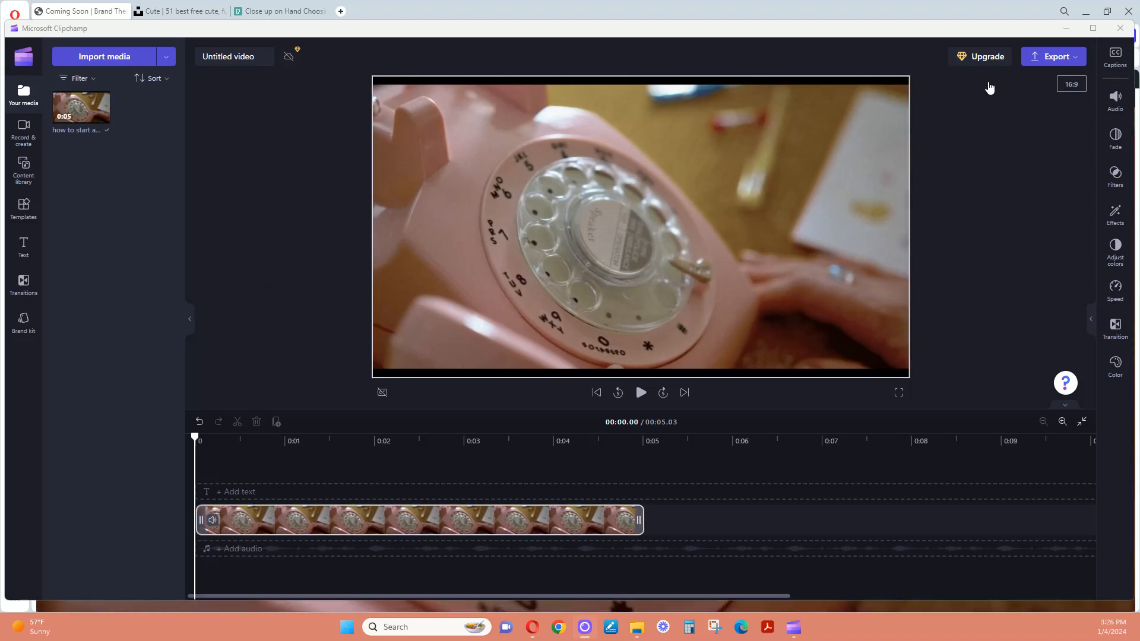
pyautogui.moveTo(1098, 34)
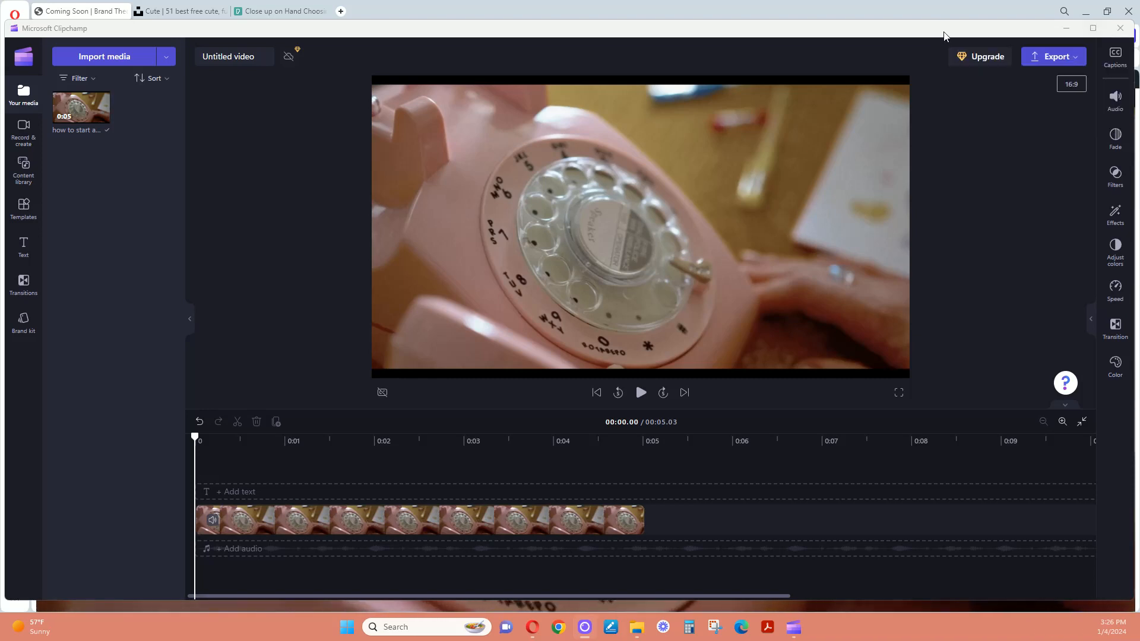
pyautogui.click(1070, 30)
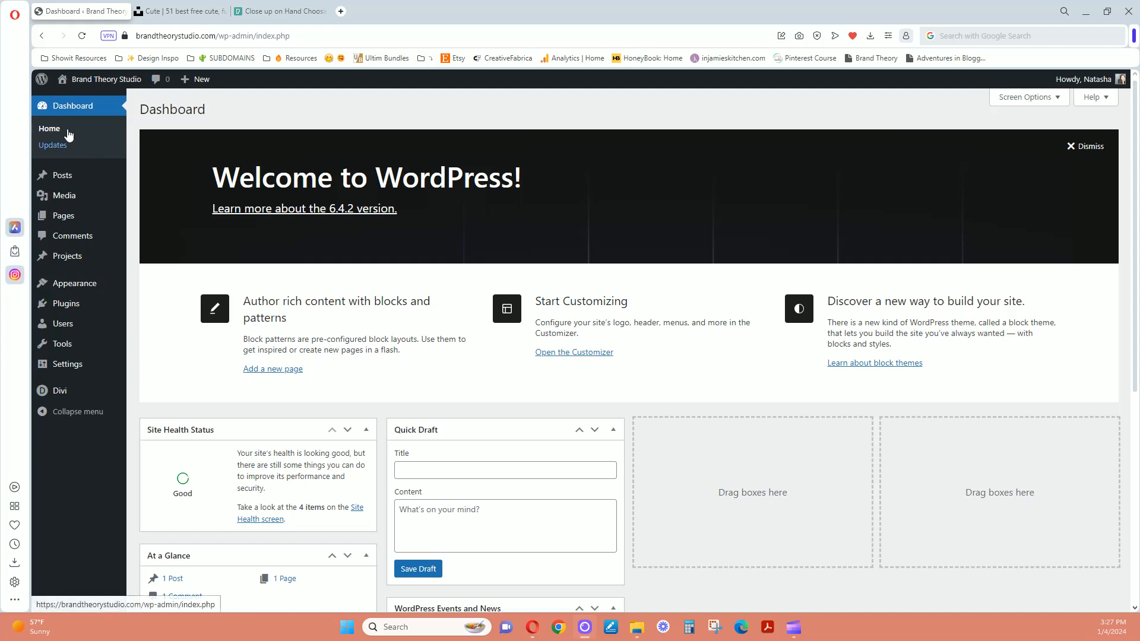
# Add a new WordPress page titled "Coming Soon"
pyautogui.moveTo(70, 219)
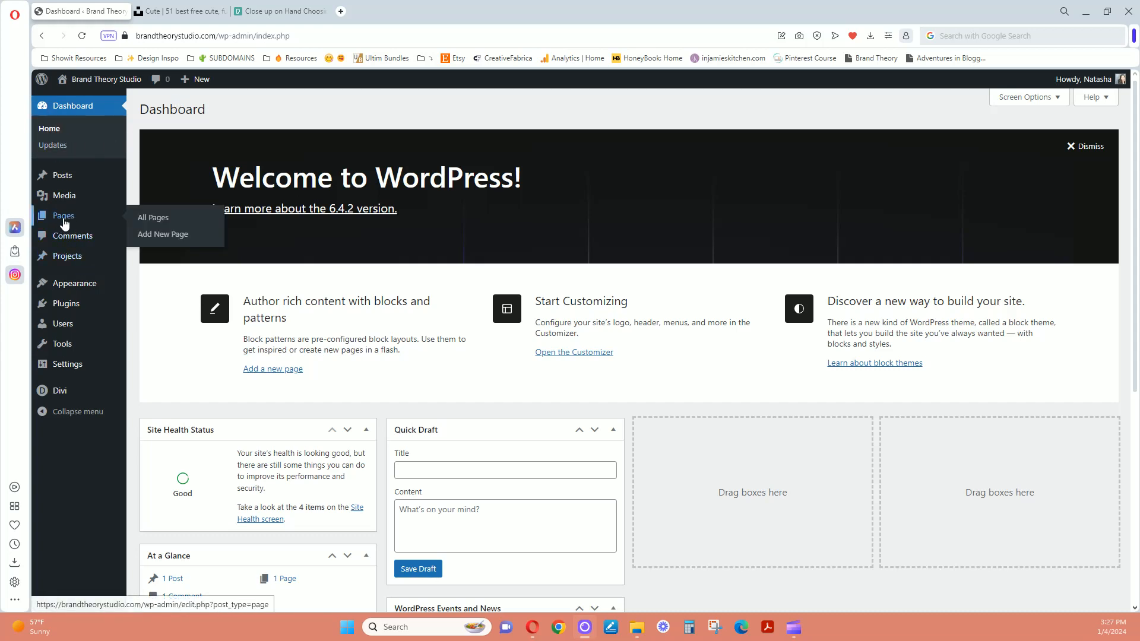
pyautogui.click(174, 237)
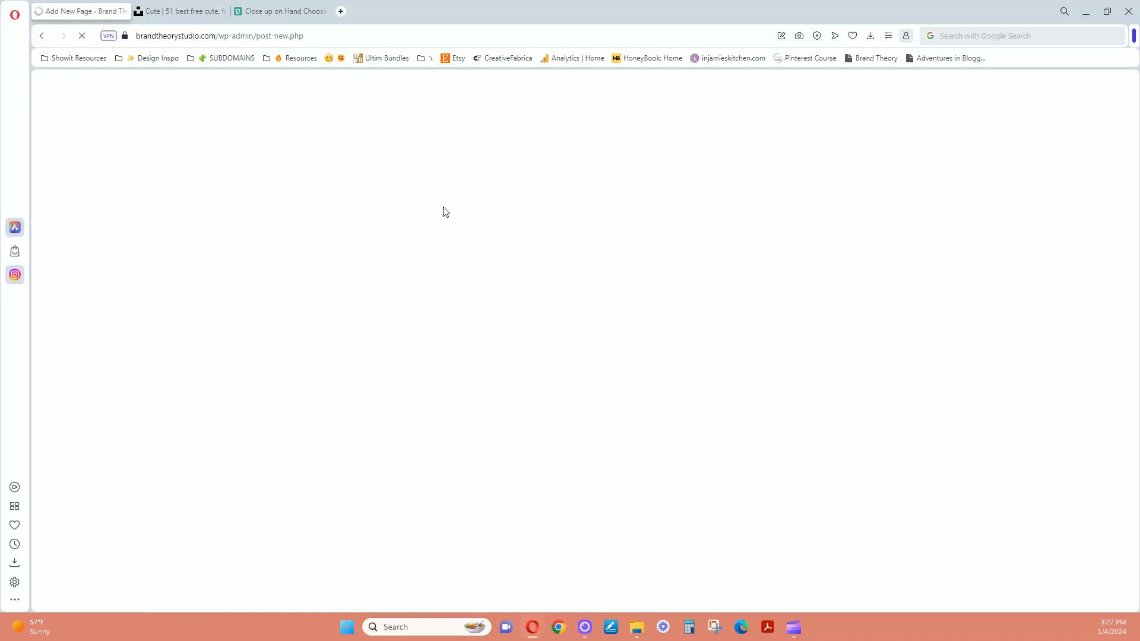
pyautogui.write('Coming Soon')
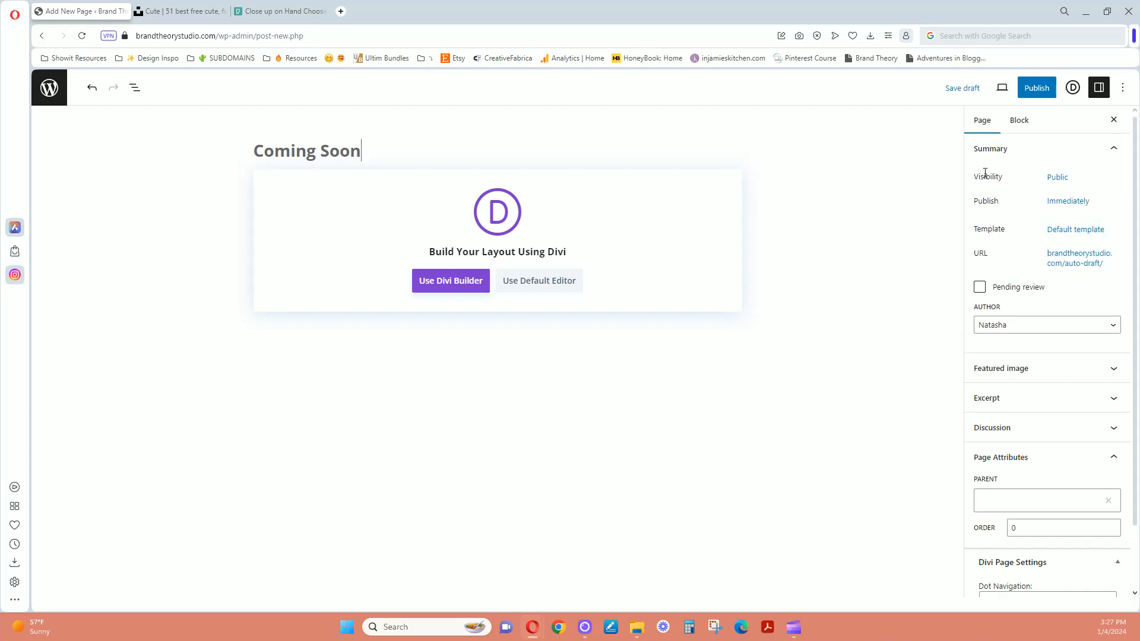
# Set the Coming Soon page's template to Blank Page
pyautogui.click(1073, 236)
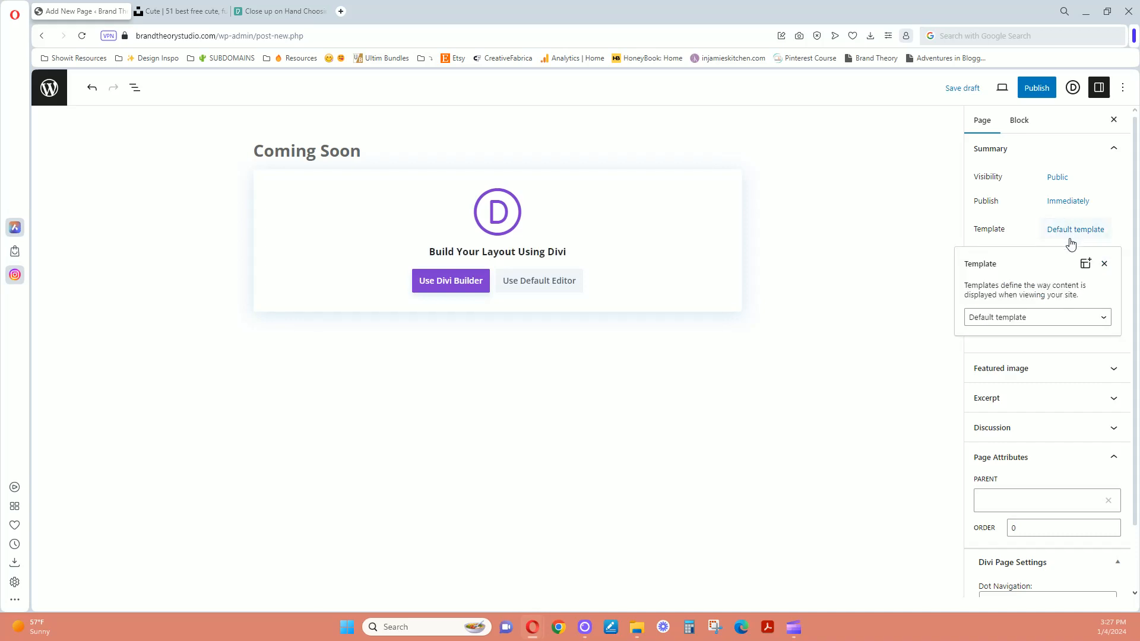
pyautogui.click(1056, 317)
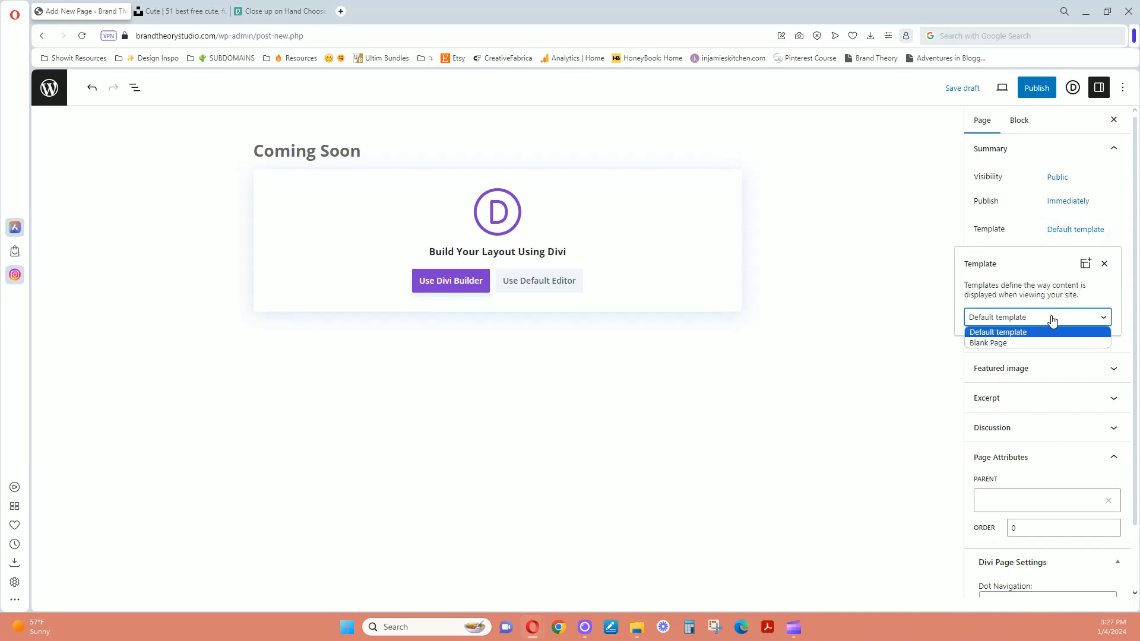
pyautogui.click(1007, 344)
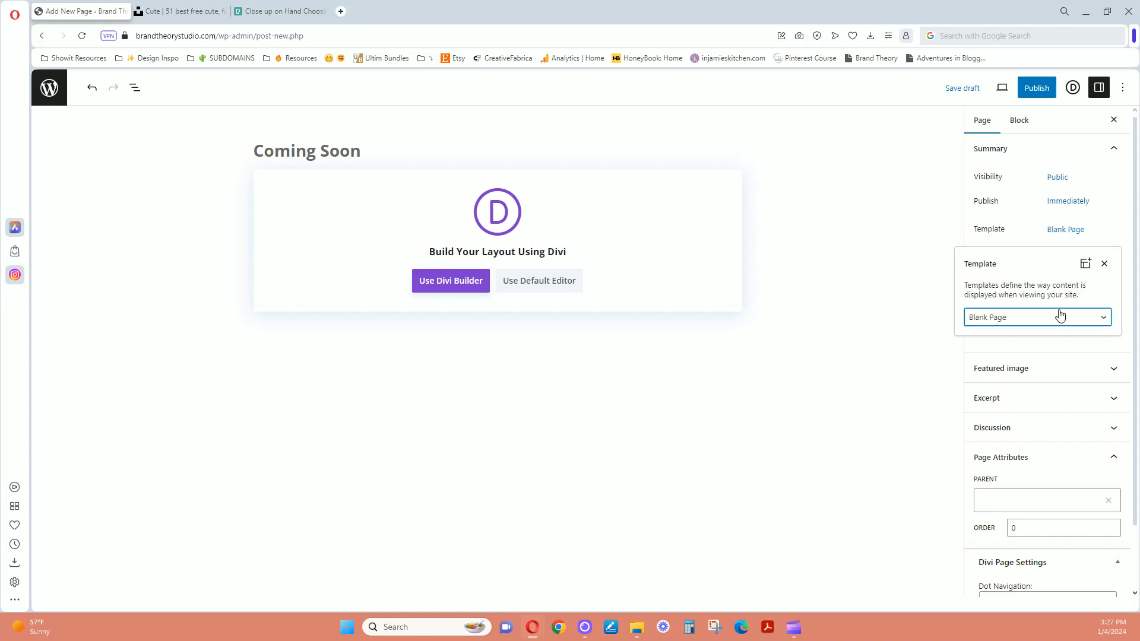
pyautogui.click(1105, 265)
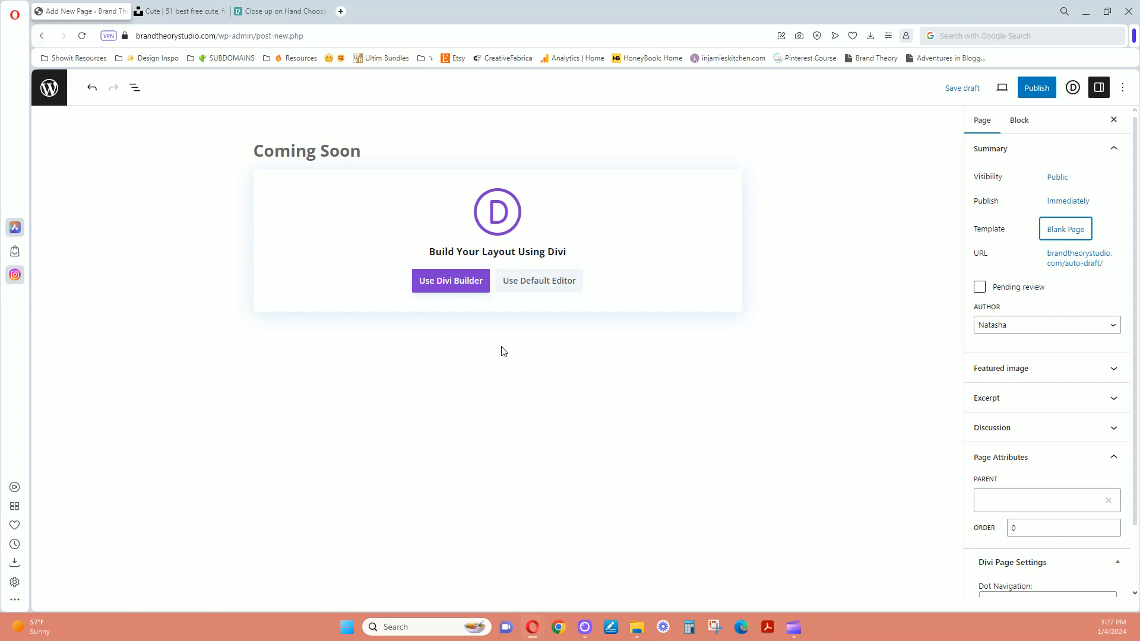
# Open the page in the Divi Builder, start building from scratch and dismiss the row insertion dialog
pyautogui.click(459, 288)
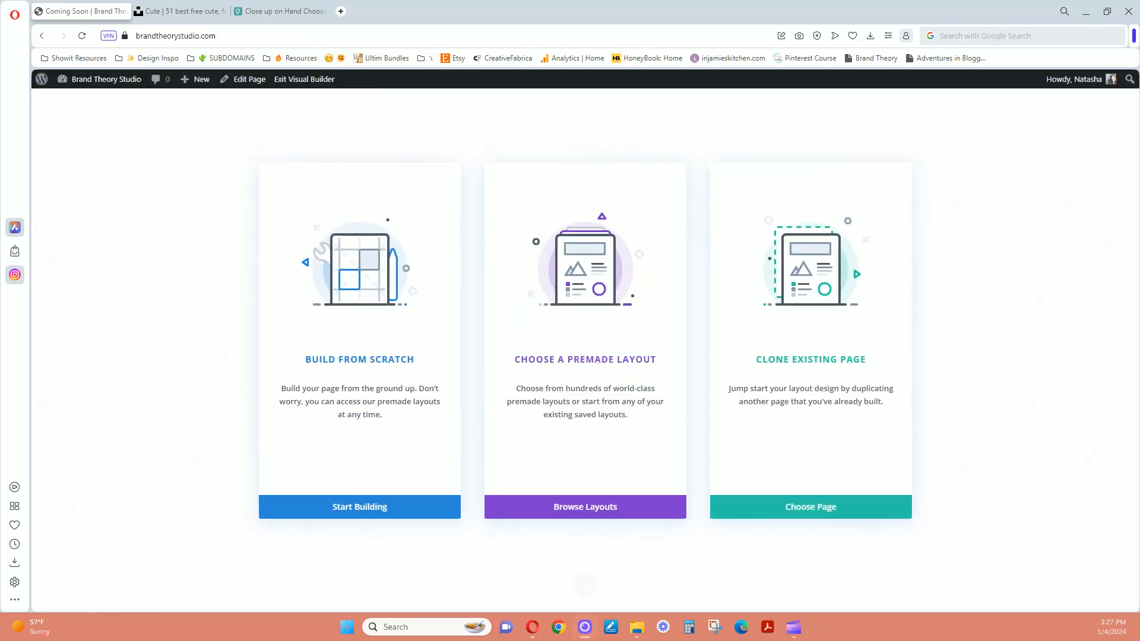
pyautogui.click(365, 505)
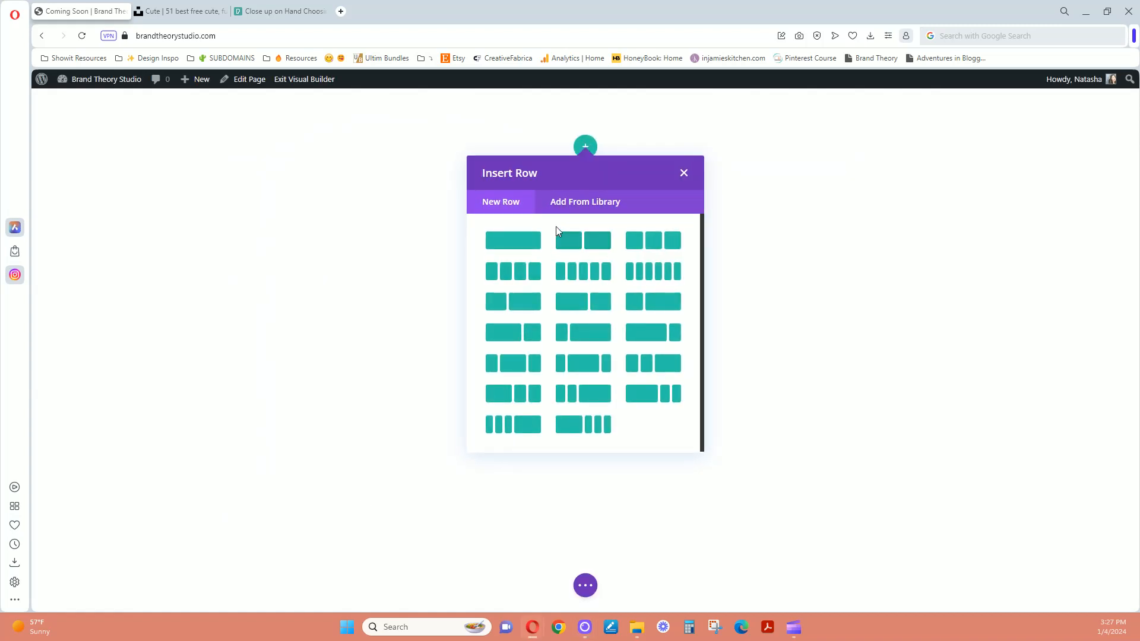
pyautogui.click(682, 179)
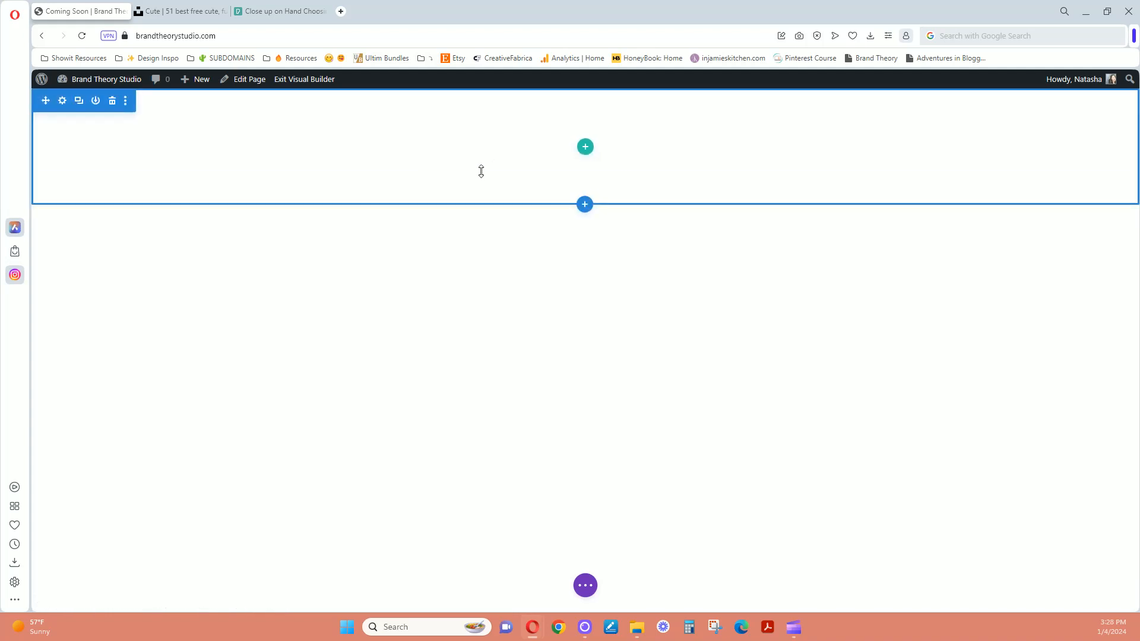
# Insert a Fullwidth section below the empty section and add a Fullwidth Header module to it
pyautogui.click(586, 208)
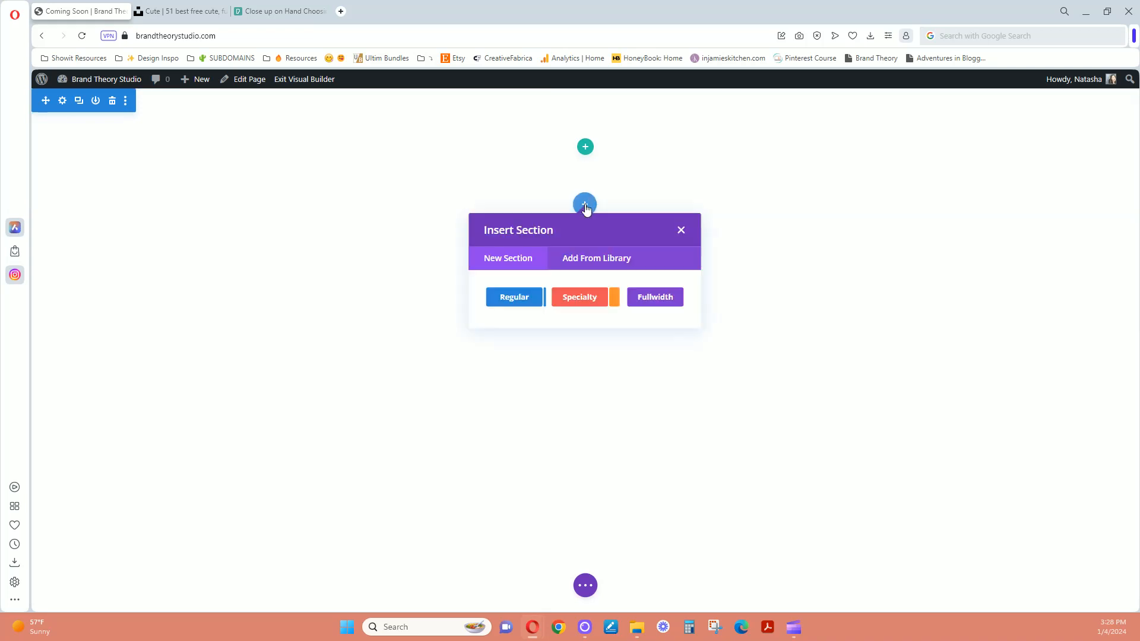
pyautogui.click(658, 300)
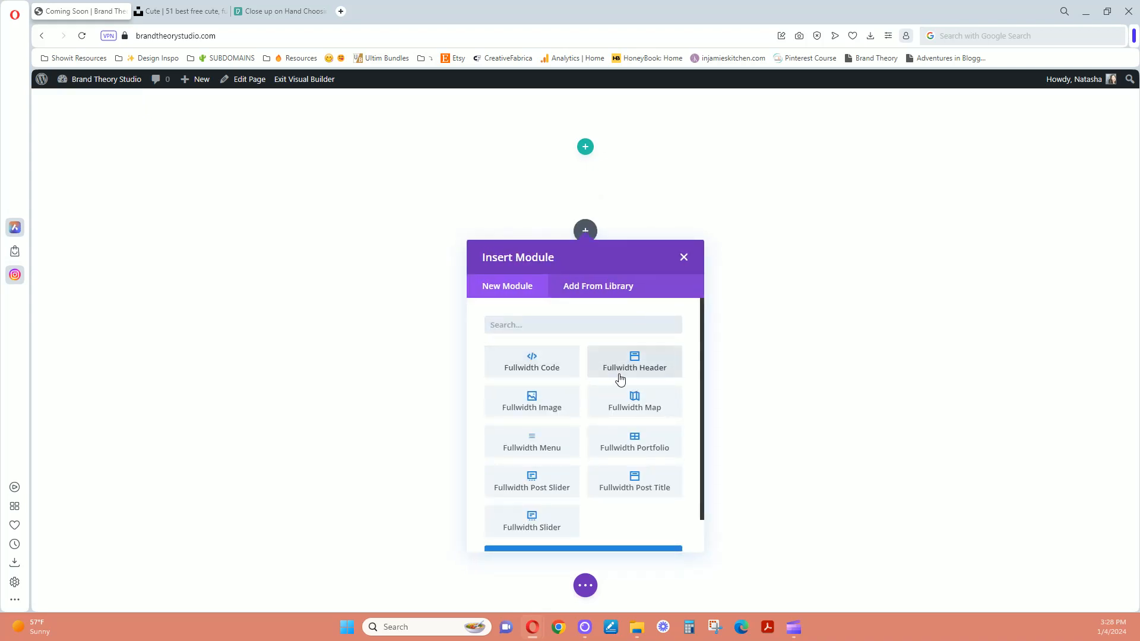
pyautogui.click(648, 371)
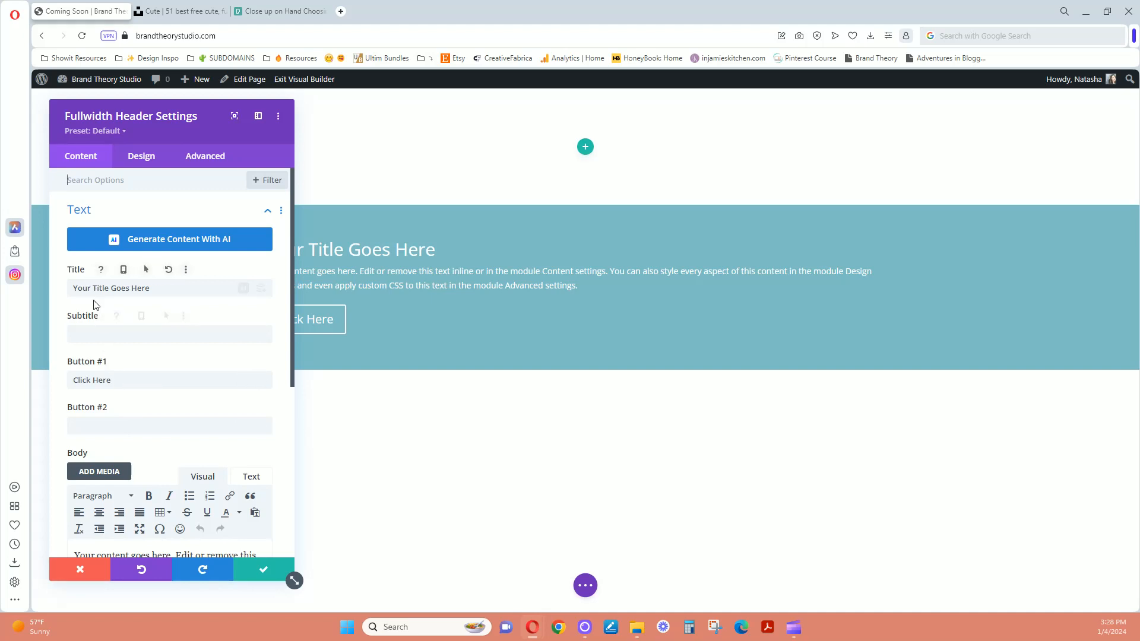
pyautogui.click(141, 157)
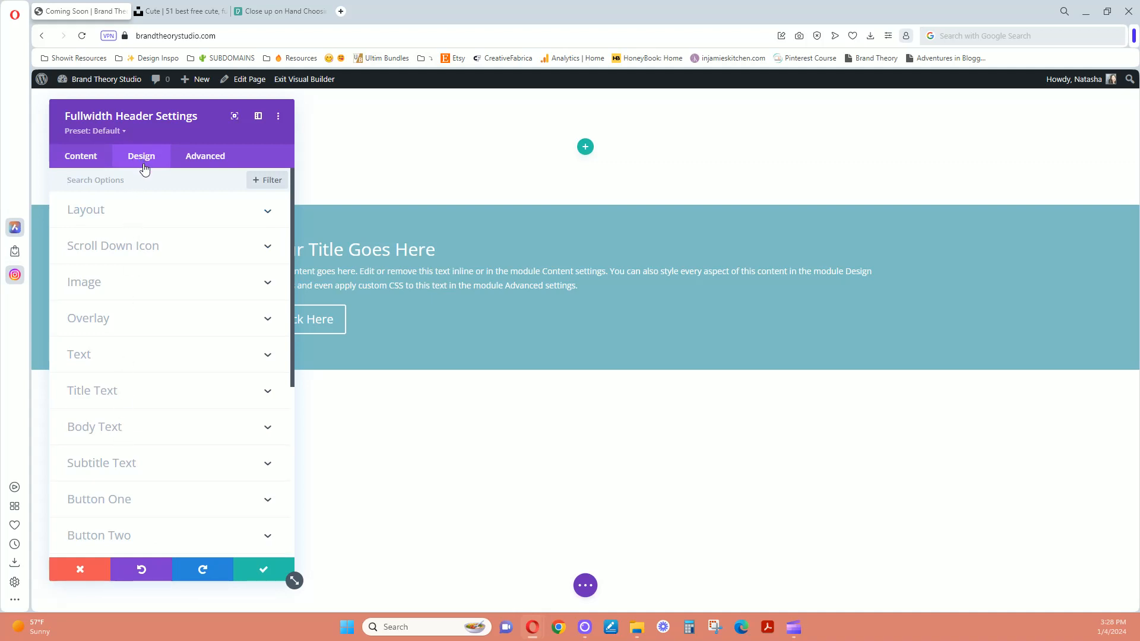
pyautogui.click(196, 169)
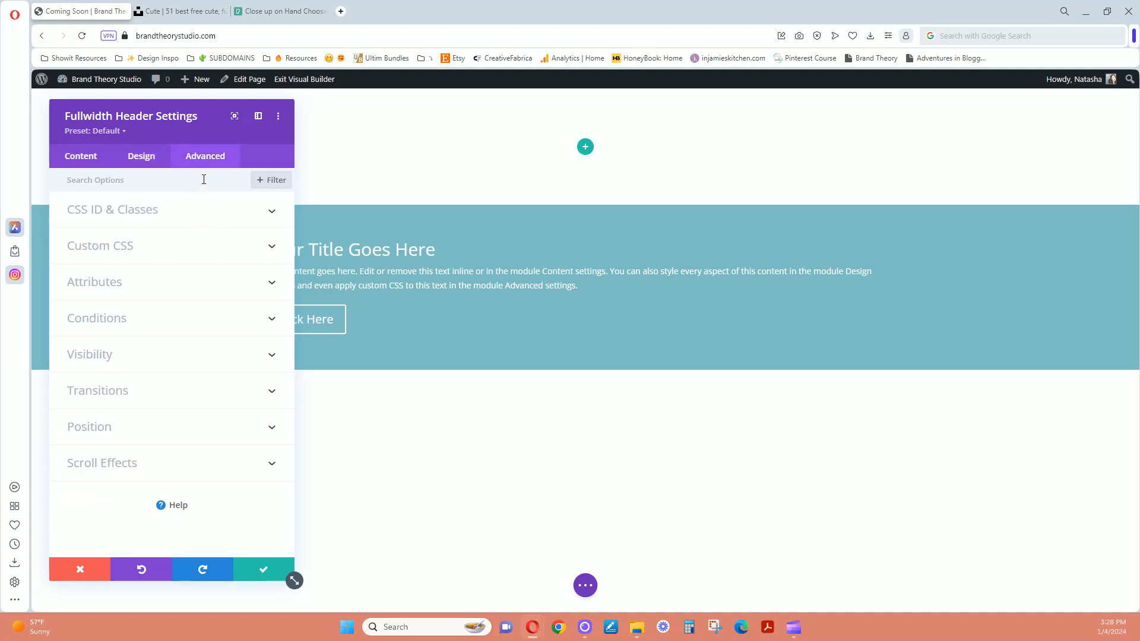
pyautogui.click(95, 161)
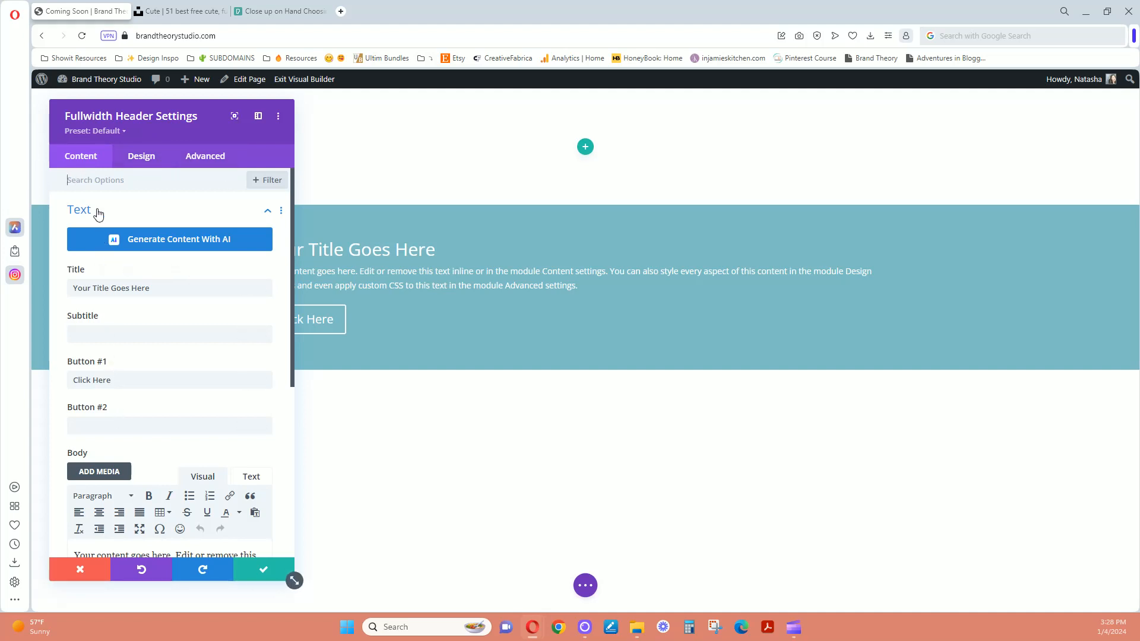
# Set the fullwidth header's title to "COMING SOON"
pyautogui.tripleClick(138, 289)
pyautogui.write('Com')
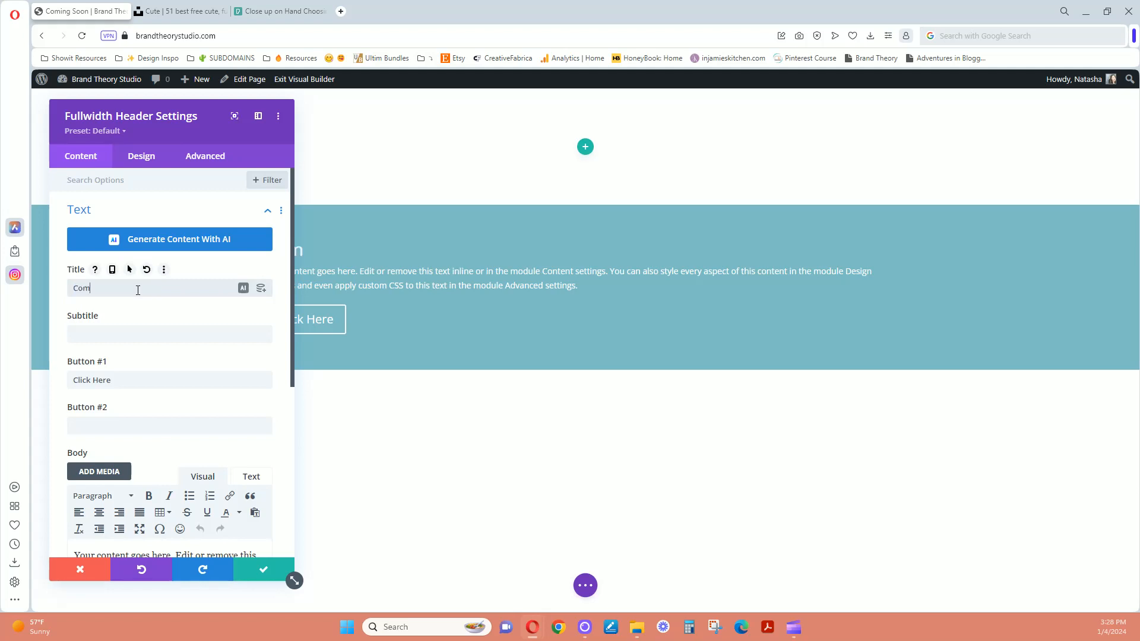
pyautogui.write('ING SOON')
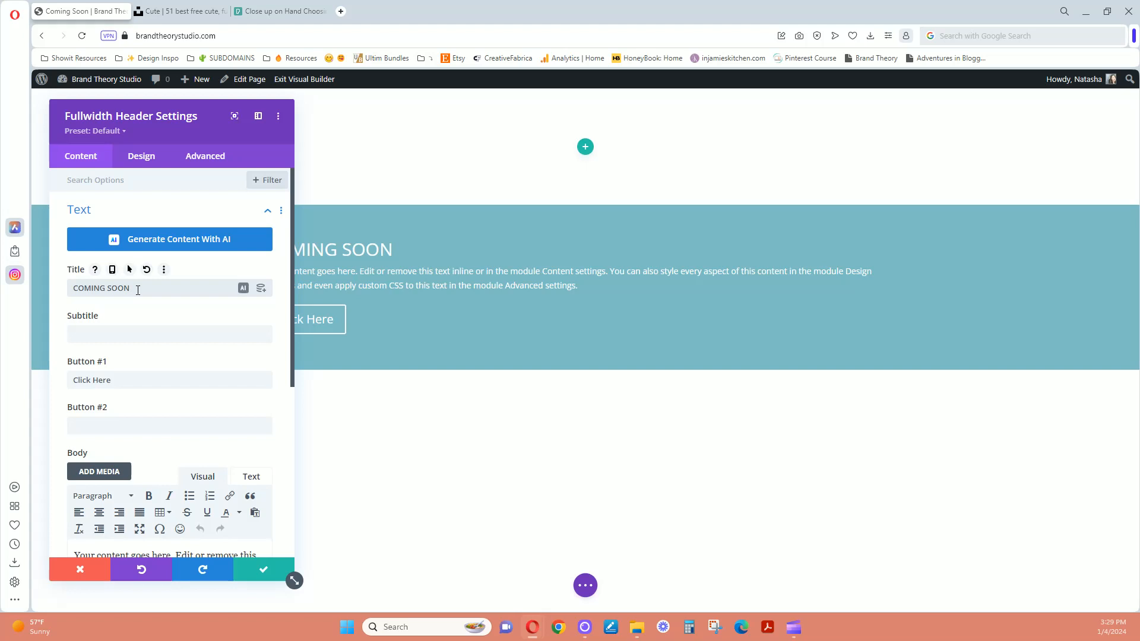
# Move the Fullwidth Header Settings window off the header text and clear the Button #1 text
pyautogui.moveTo(150, 123); pyautogui.dragTo(904, 112)
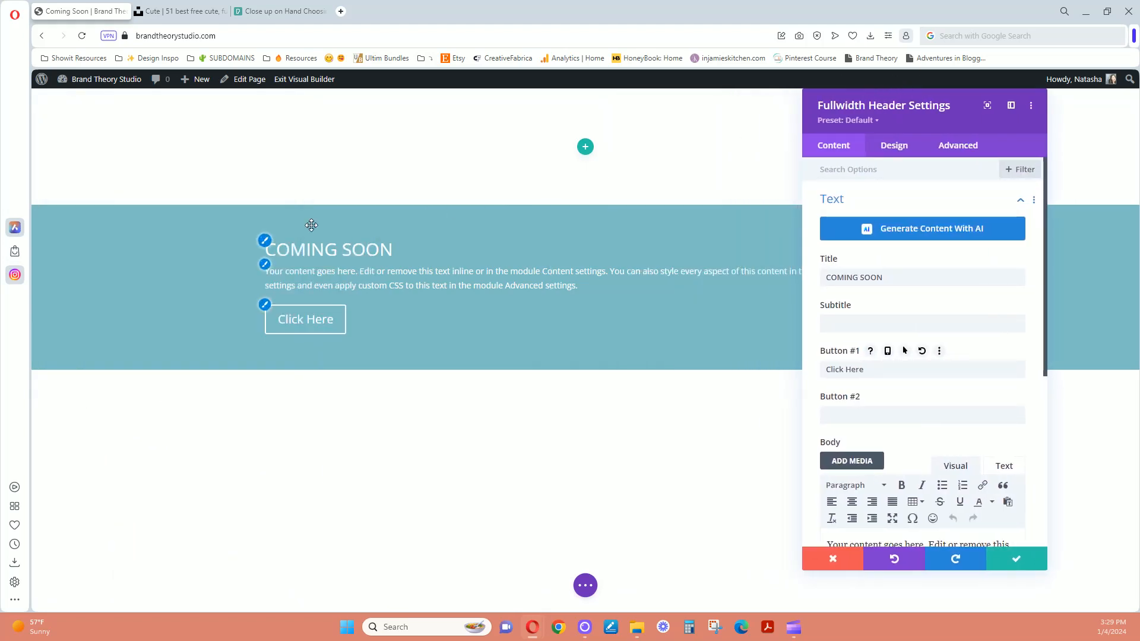
pyautogui.doubleClick(871, 370)
pyautogui.hotkey('ctrl', 'a')
pyautogui.press('BackSpace')
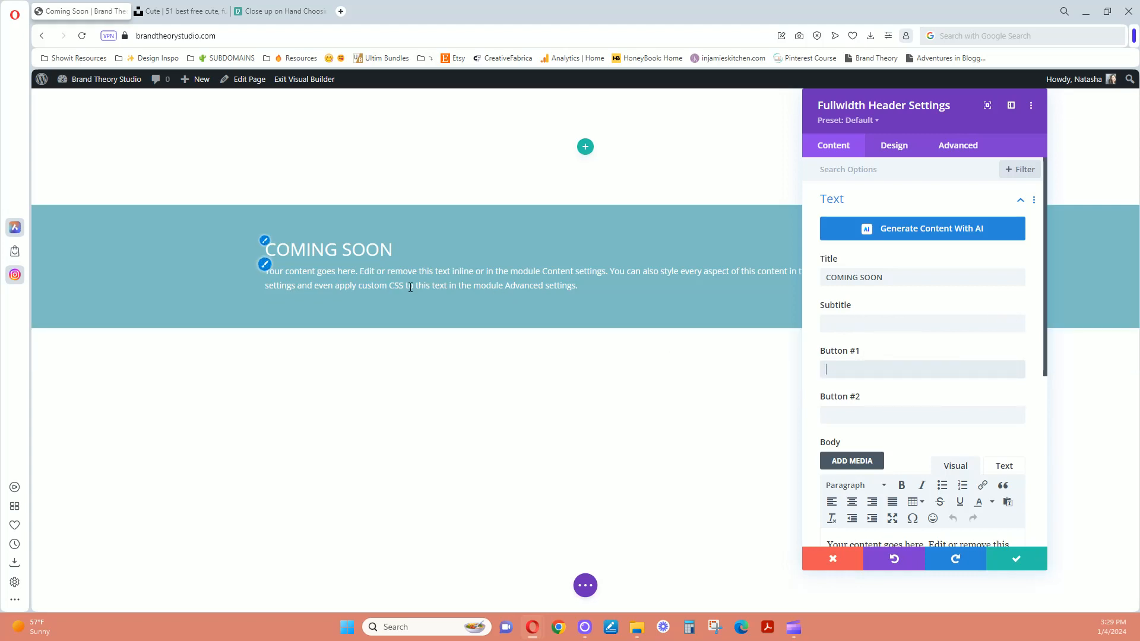
# Delete the placeholder paragraph from the fullwidth header's body content
pyautogui.scroll(-1, 918, 356)
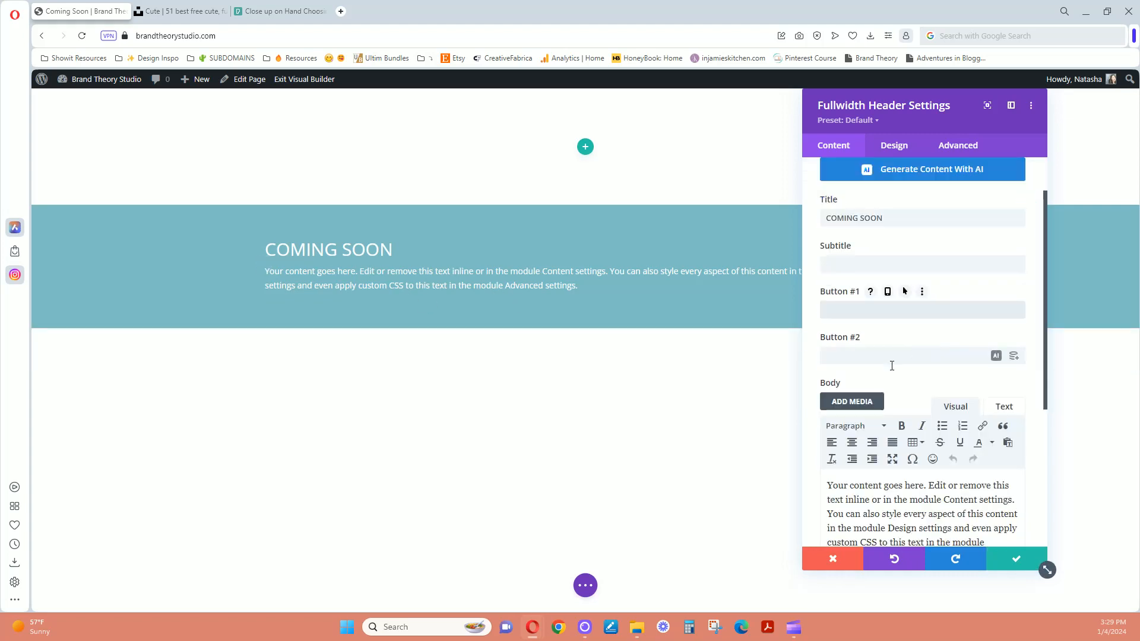
pyautogui.scroll(-1, 892, 365)
pyautogui.moveTo(907, 498); pyautogui.dragTo(816, 431)
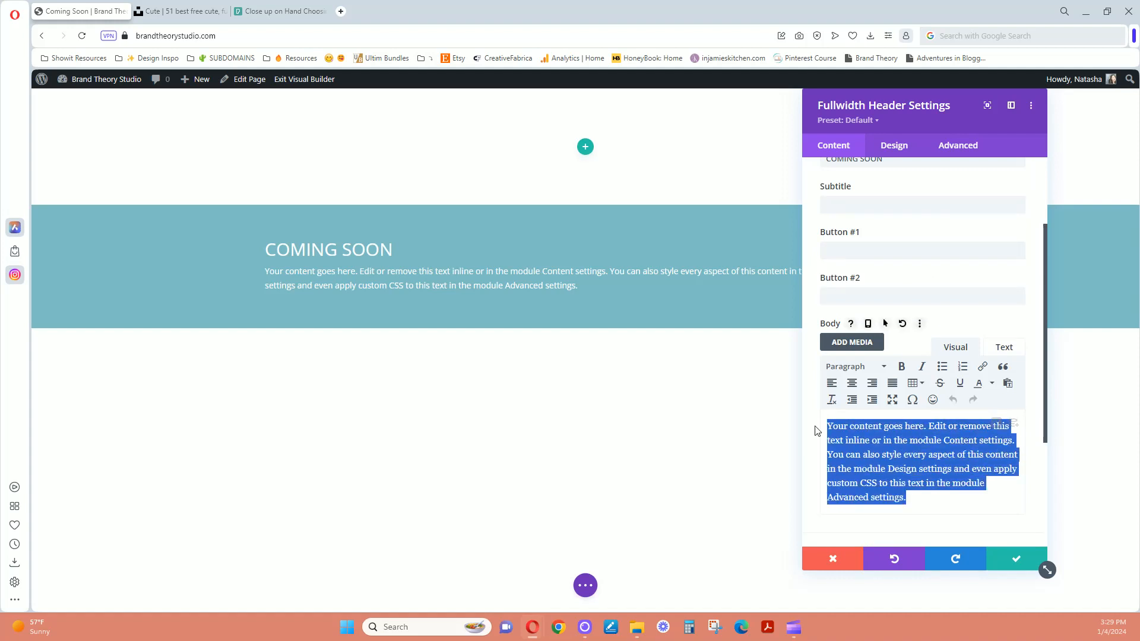
pyautogui.press('BackSpace')
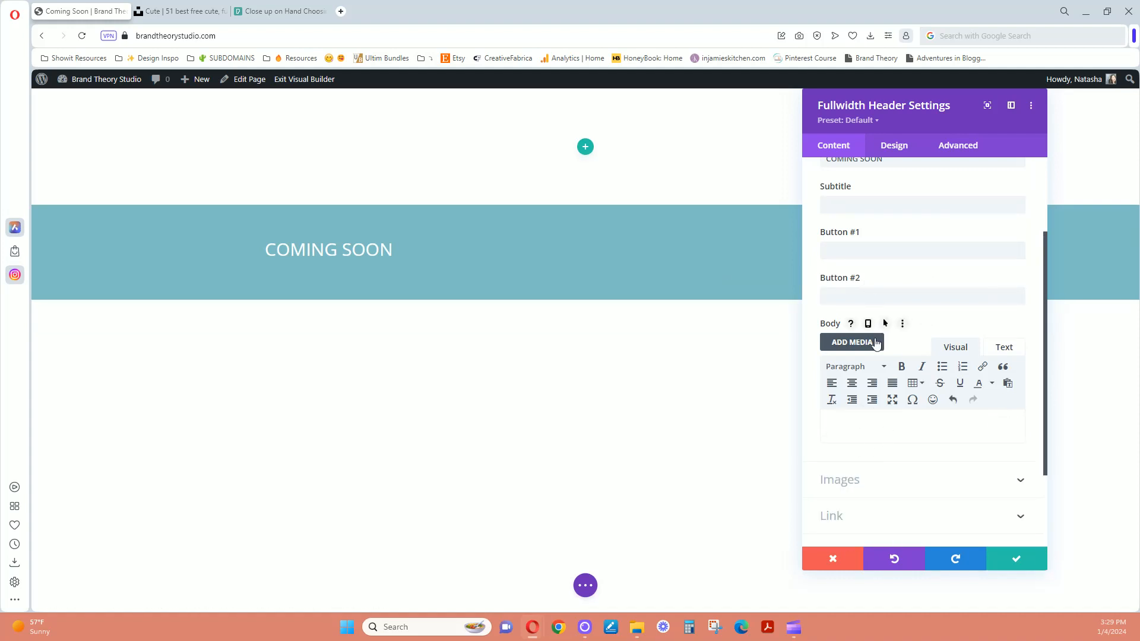
# Set the white Brand Theory Studio logo from the media library as the fullwidth header's logo image
pyautogui.scroll(-2, 875, 342)
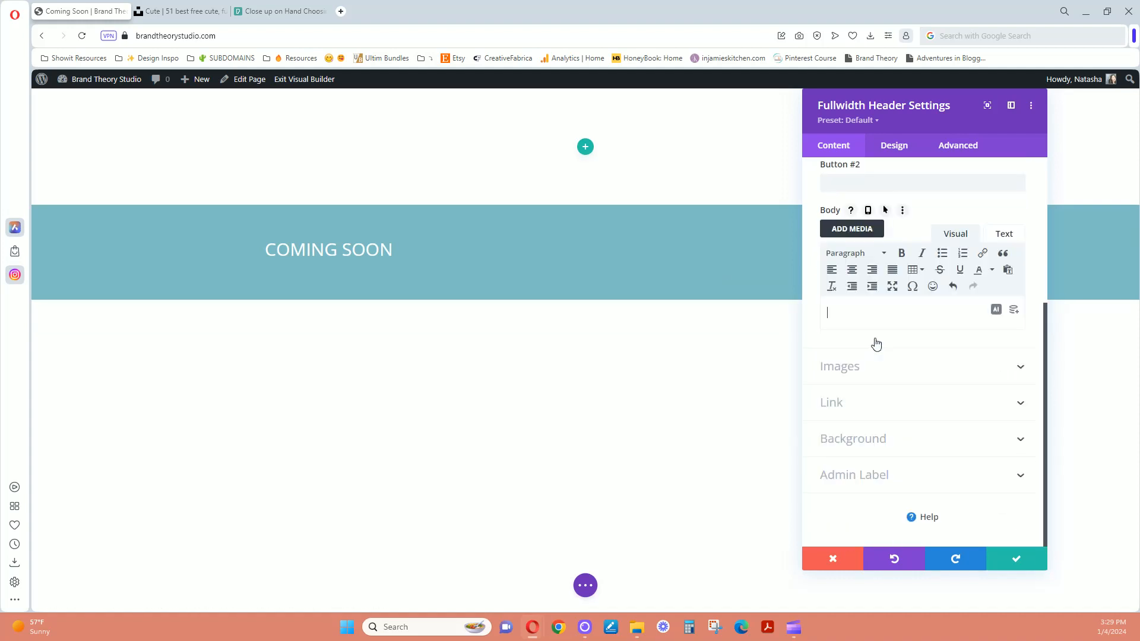
pyautogui.click(854, 374)
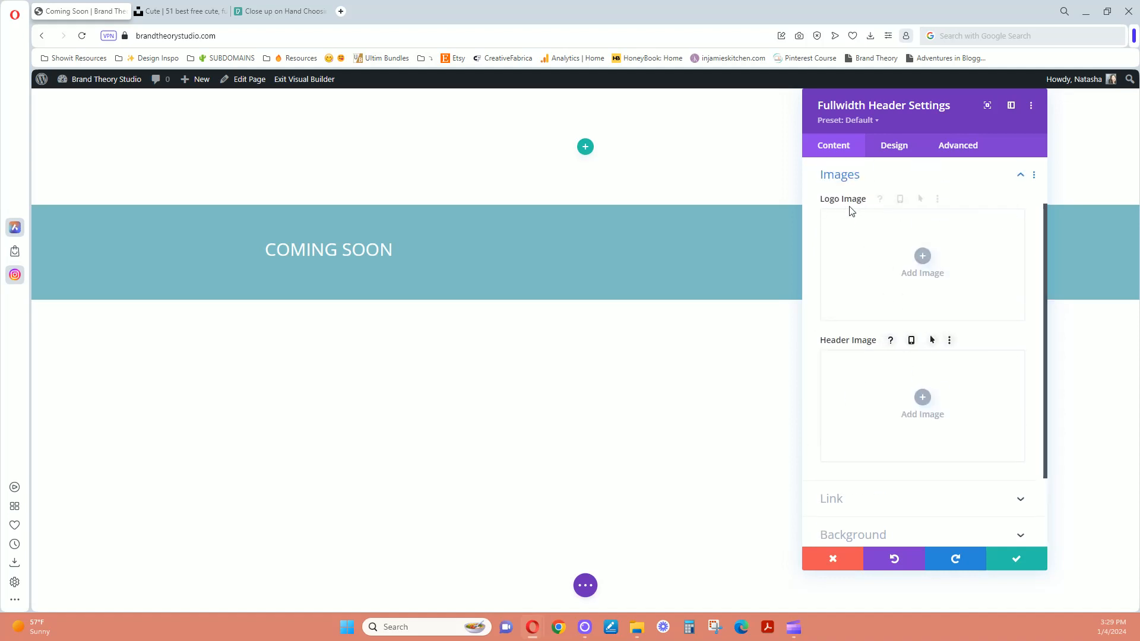
pyautogui.click(923, 259)
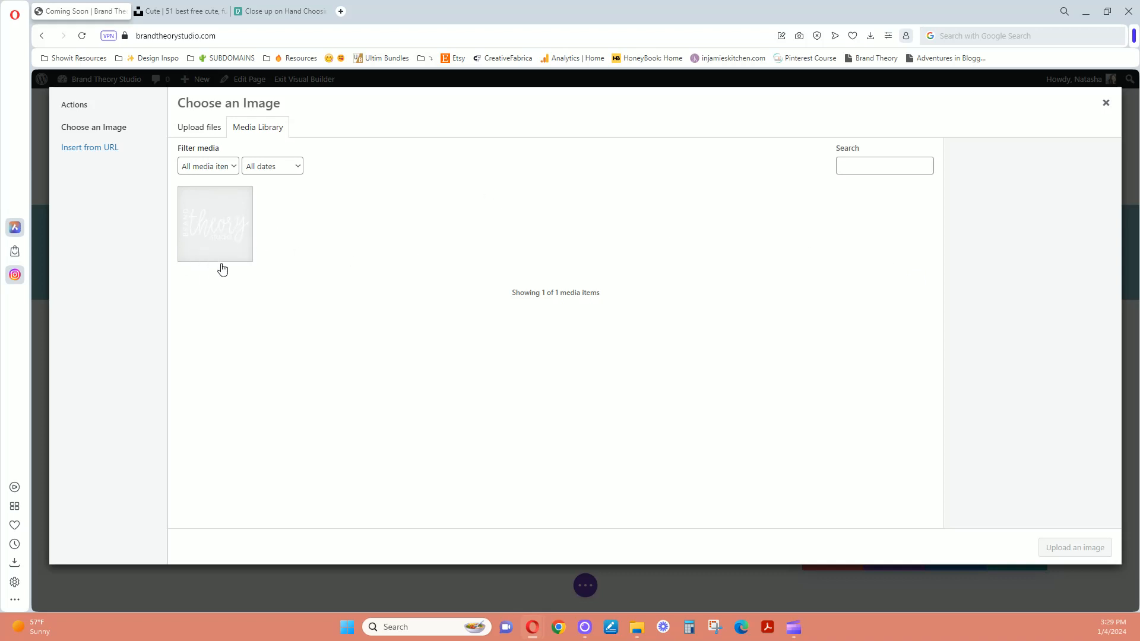
pyautogui.click(212, 245)
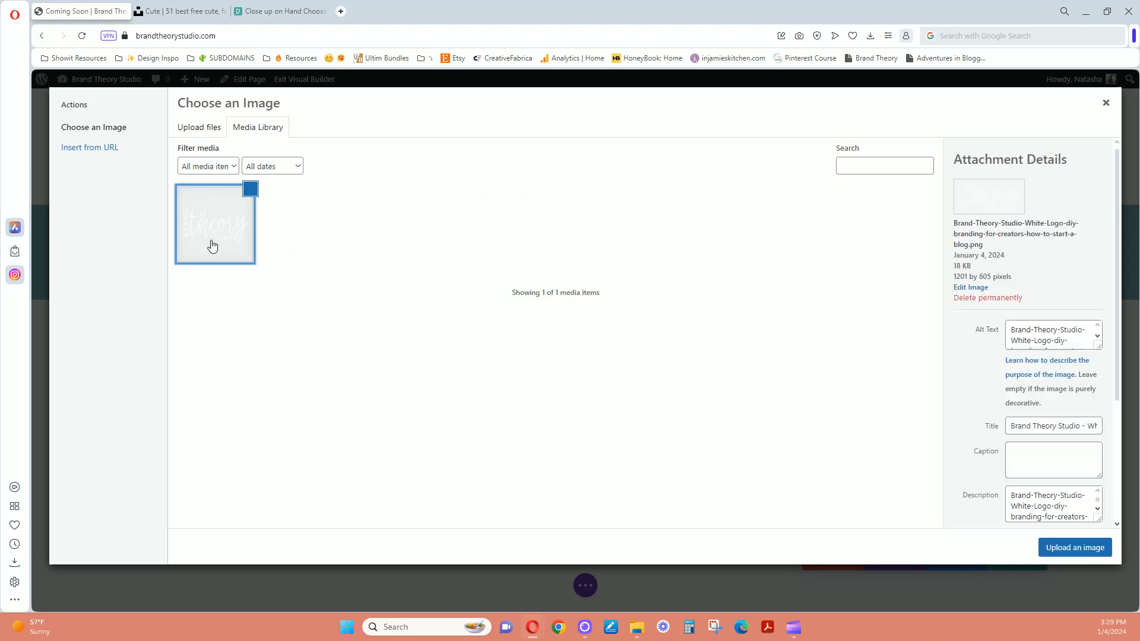
pyautogui.click(1083, 559)
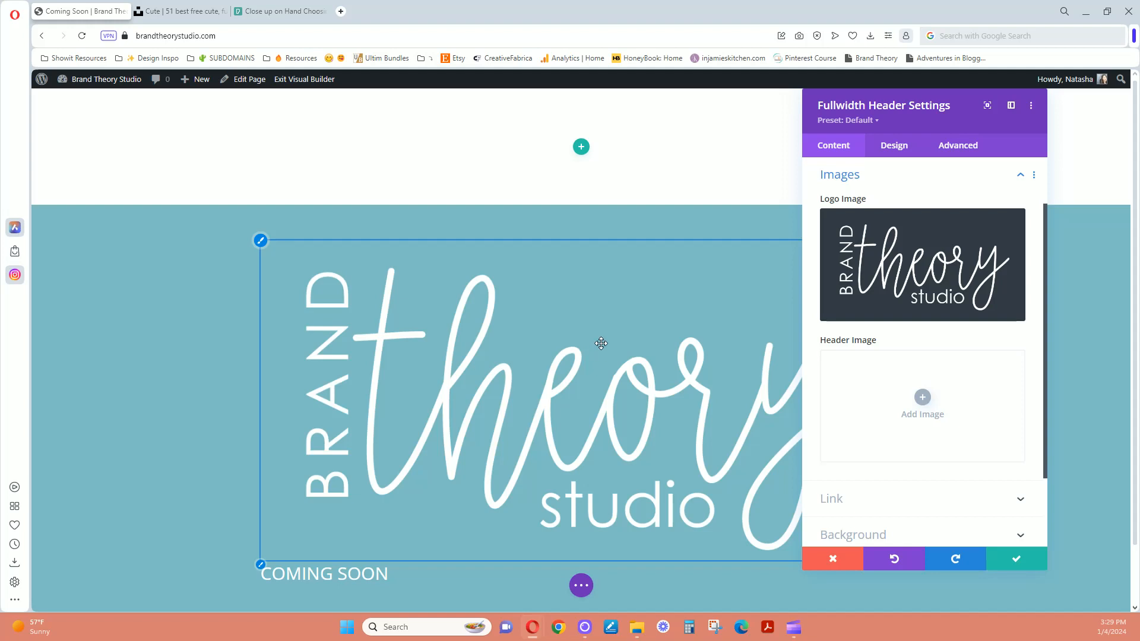
pyautogui.scroll(-1, 601, 343)
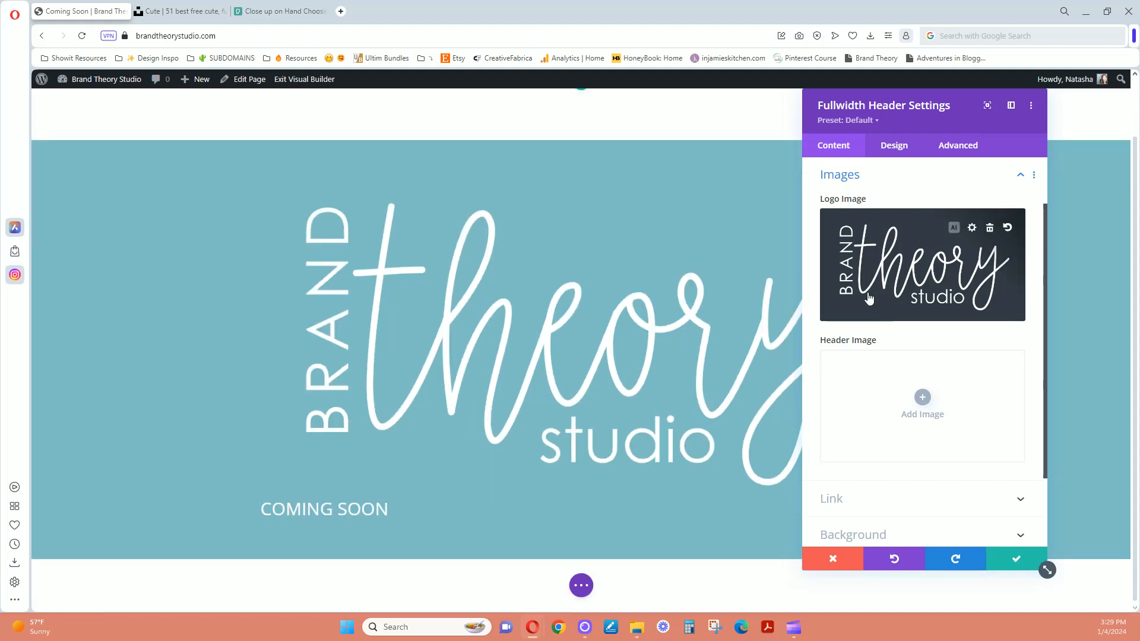
# Remove the fullwidth header's background color and set how-to-start-a-blog-in-2024.mp4 as its MP4 background video
pyautogui.click(874, 181)
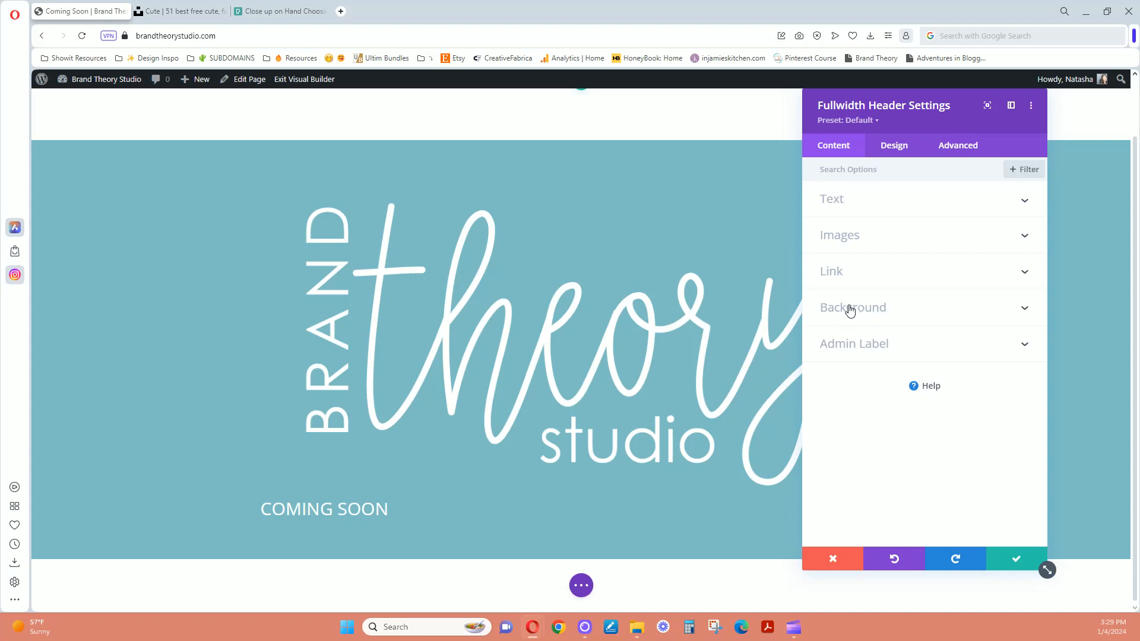
pyautogui.click(896, 314)
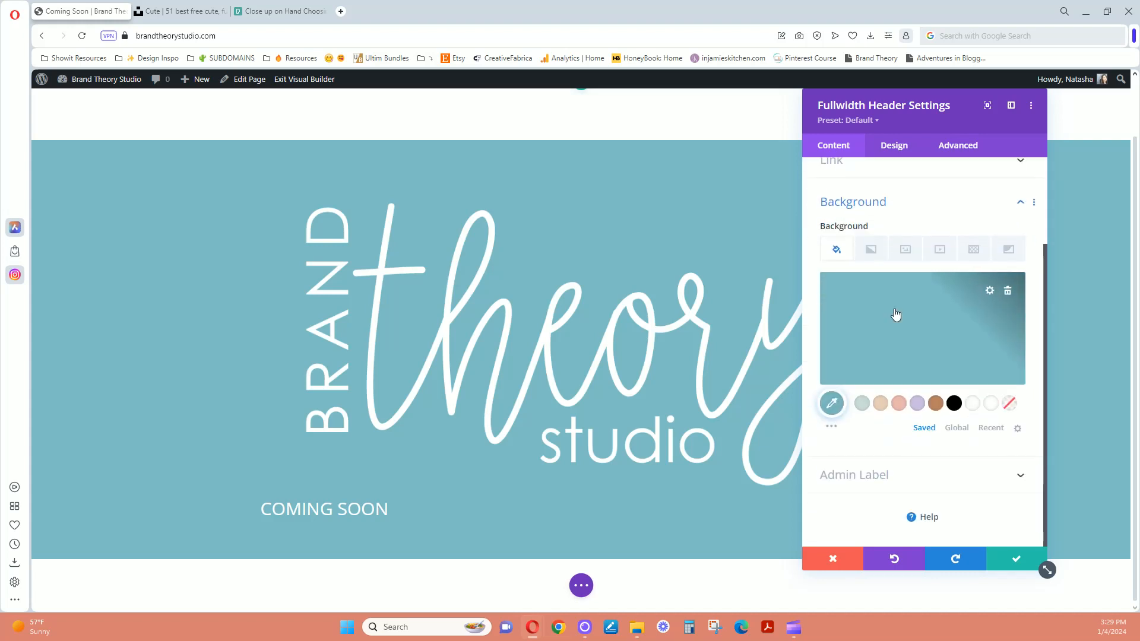
pyautogui.click(1008, 291)
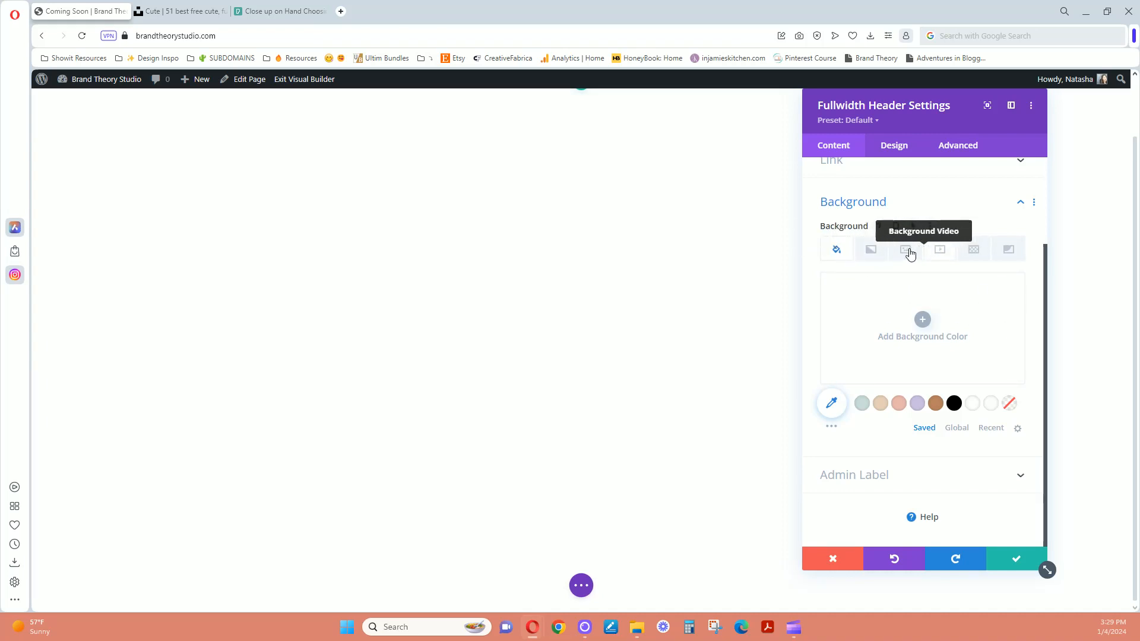
pyautogui.click(939, 253)
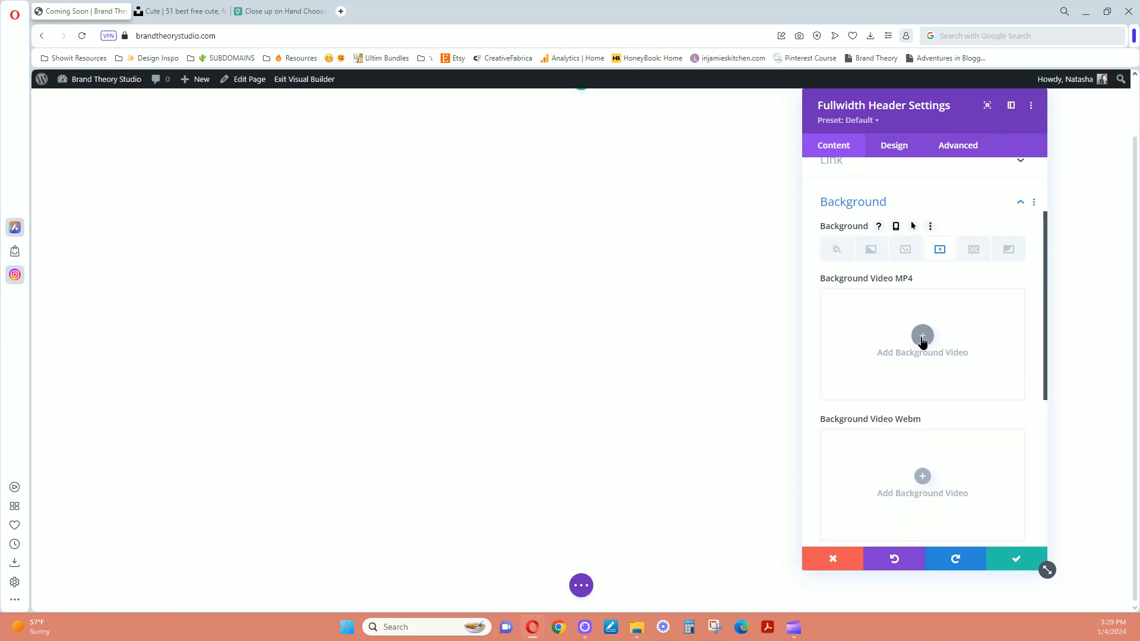
pyautogui.click(921, 335)
pyautogui.click(225, 216)
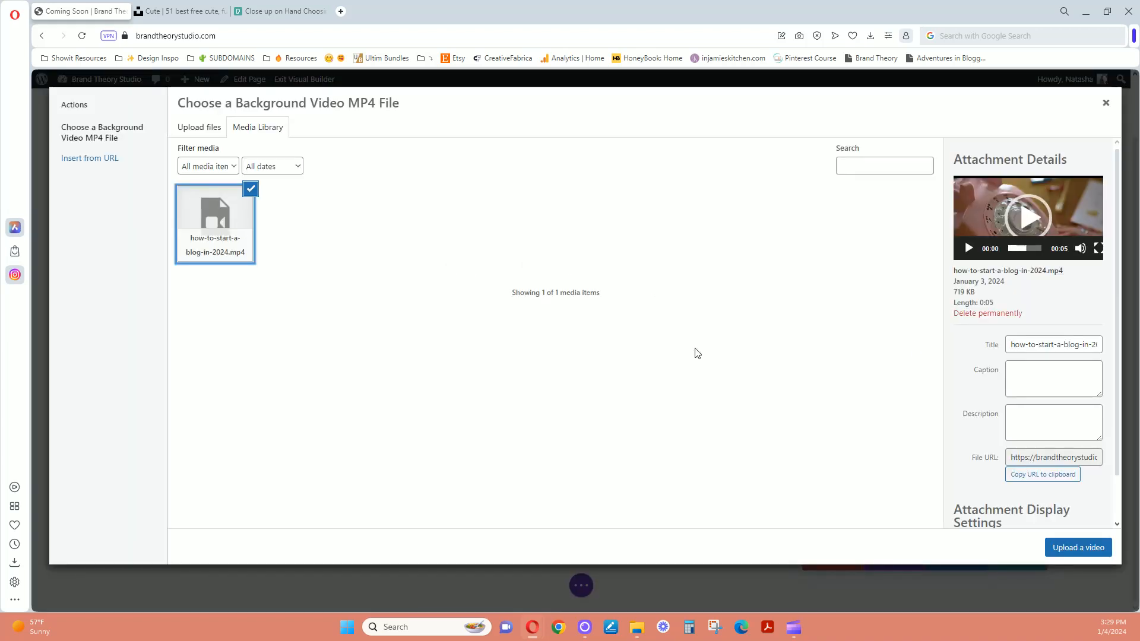
pyautogui.click(1075, 553)
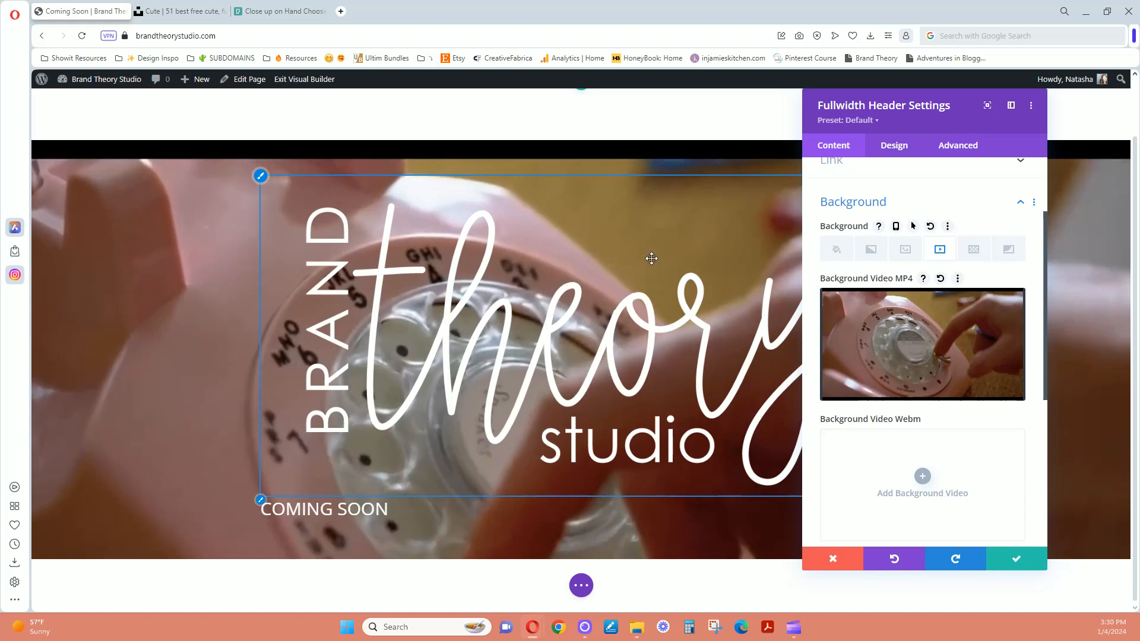
# Center the fullwidth header's text and logo and make the header fullscreen
pyautogui.scroll(-5, 942, 458)
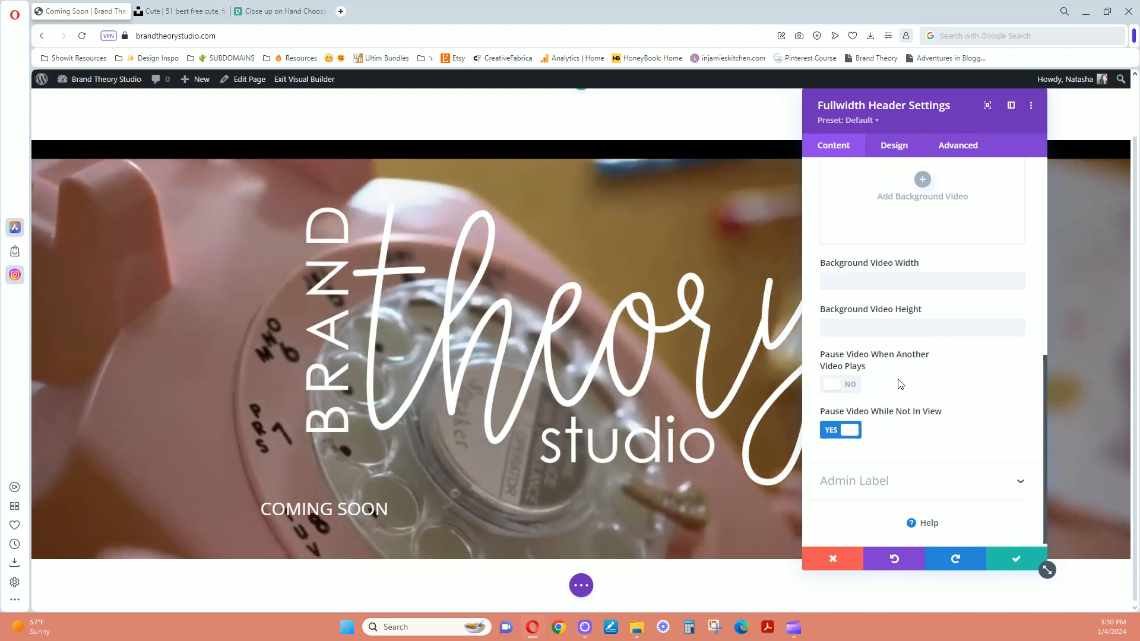
pyautogui.scroll(7, 901, 390)
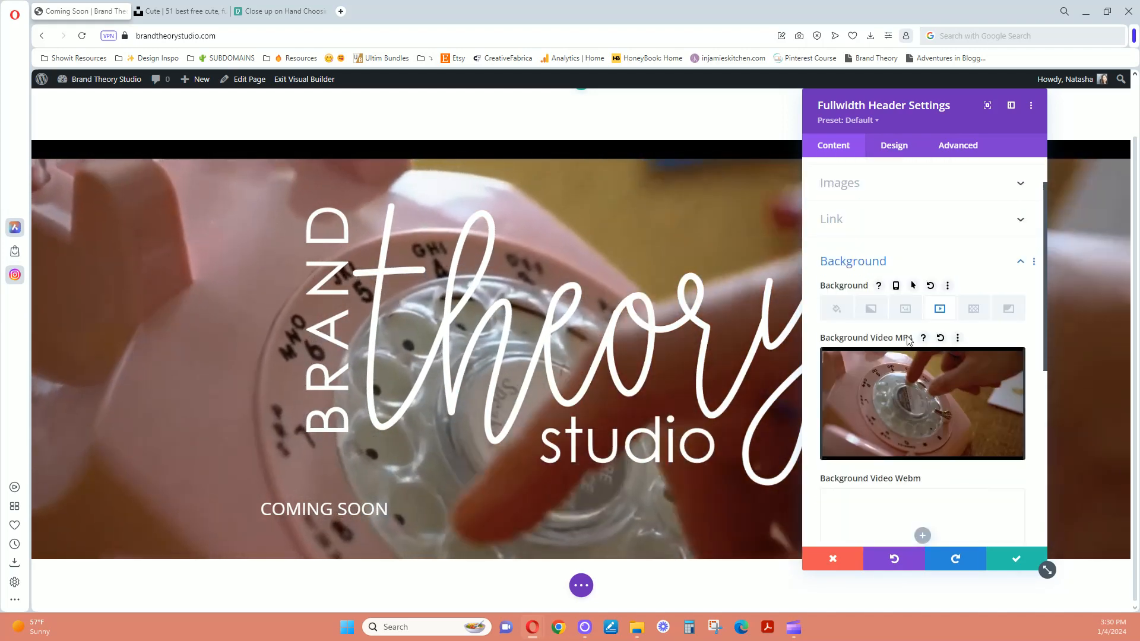
pyautogui.scroll(2, 907, 339)
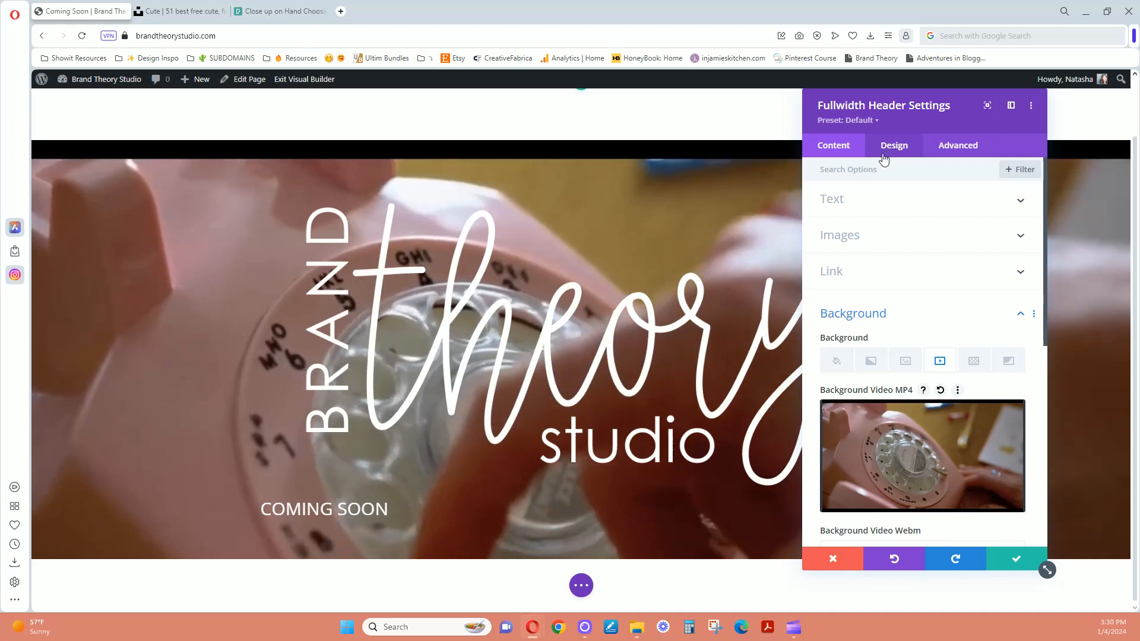
pyautogui.click(884, 157)
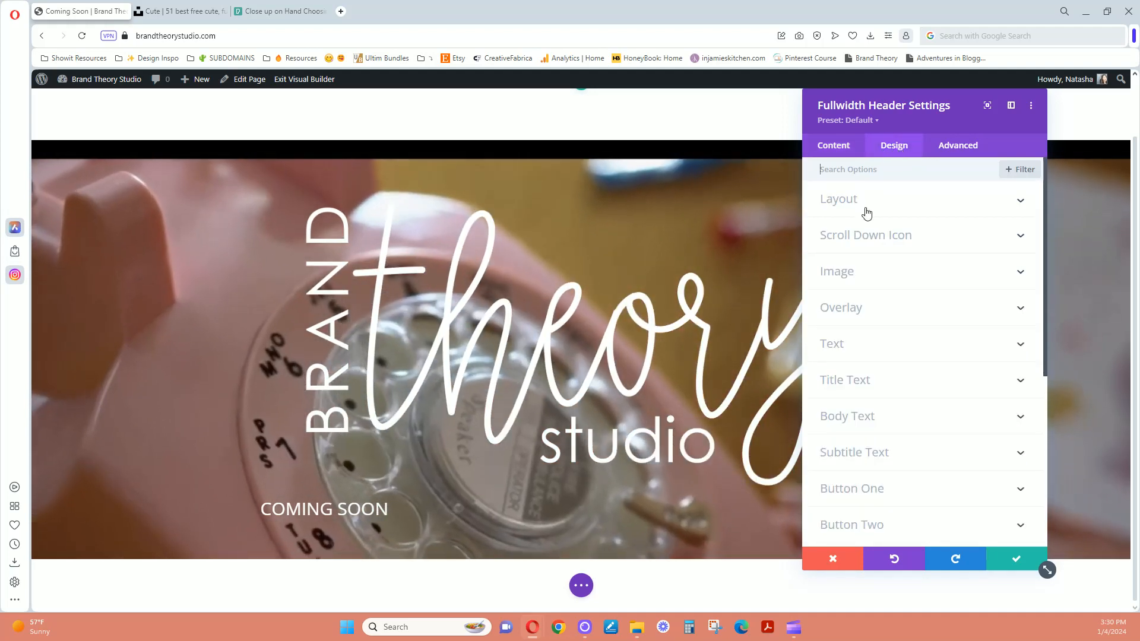
pyautogui.click(845, 199)
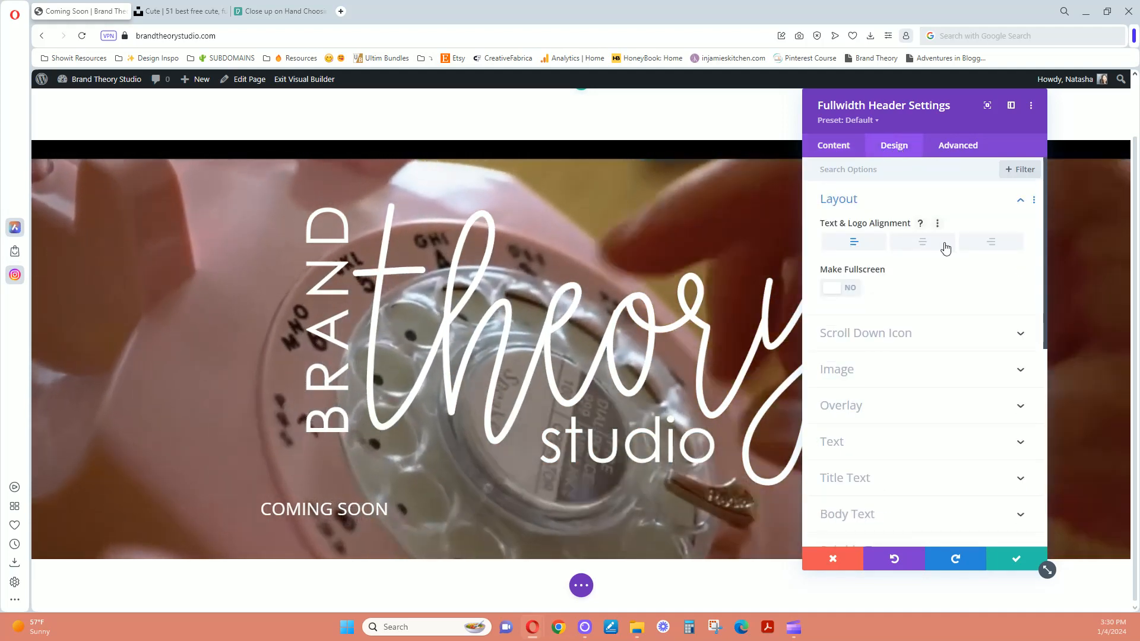
pyautogui.click(928, 252)
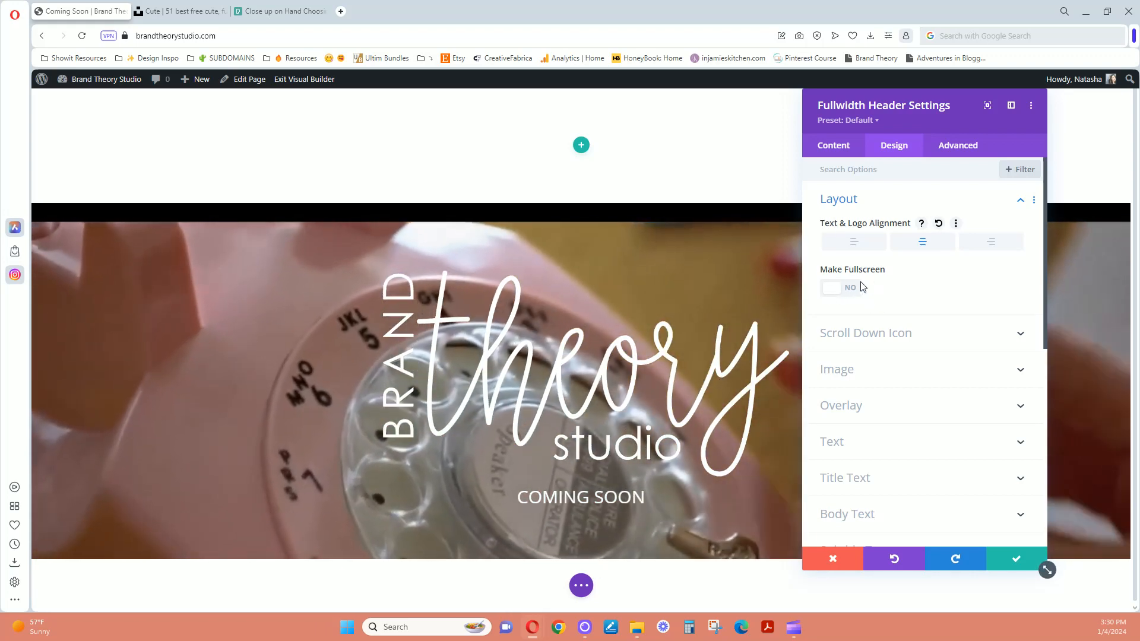
pyautogui.click(834, 291)
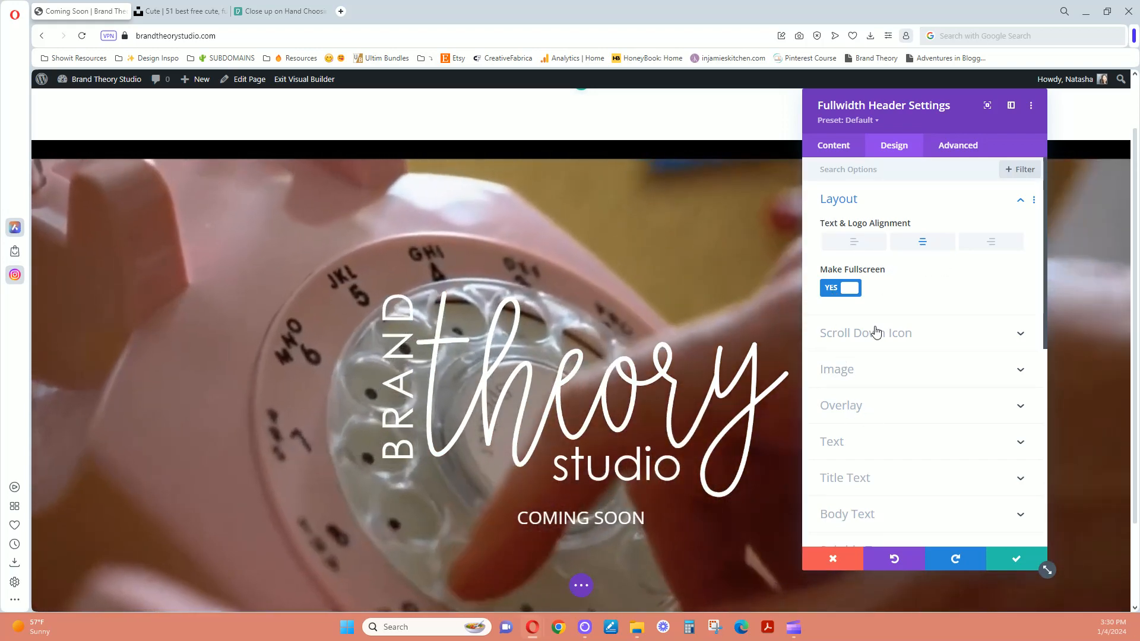
# Color the fullwidth header's title with the saved pale gray-green swatch and set its text size to 32px
pyautogui.scroll(-1, 881, 368)
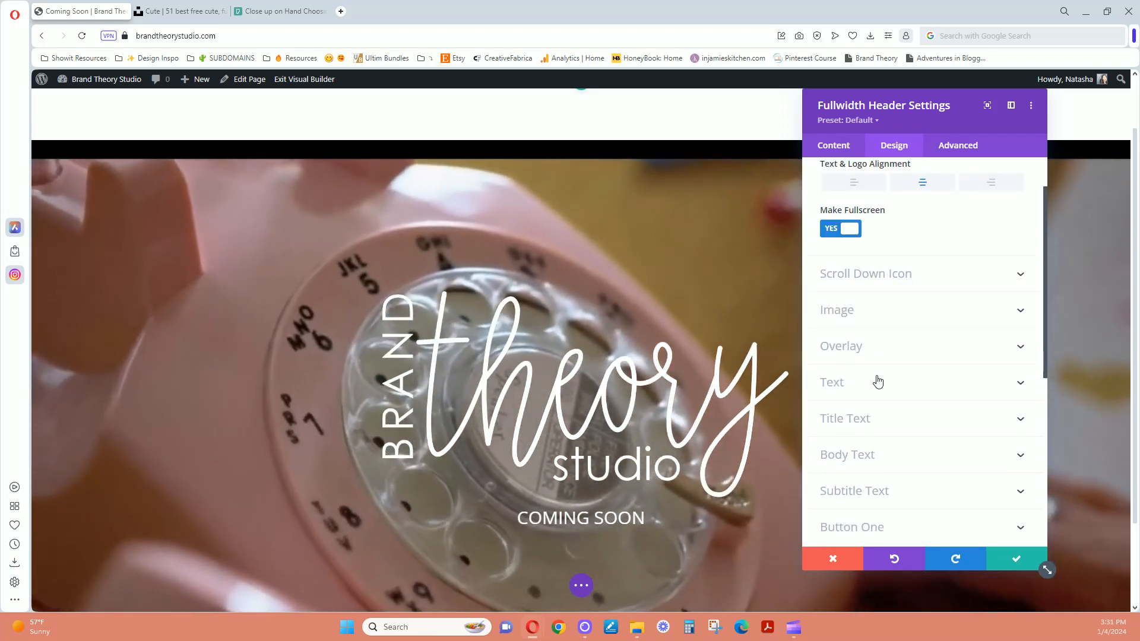
pyautogui.scroll(-1, 878, 382)
pyautogui.click(883, 371)
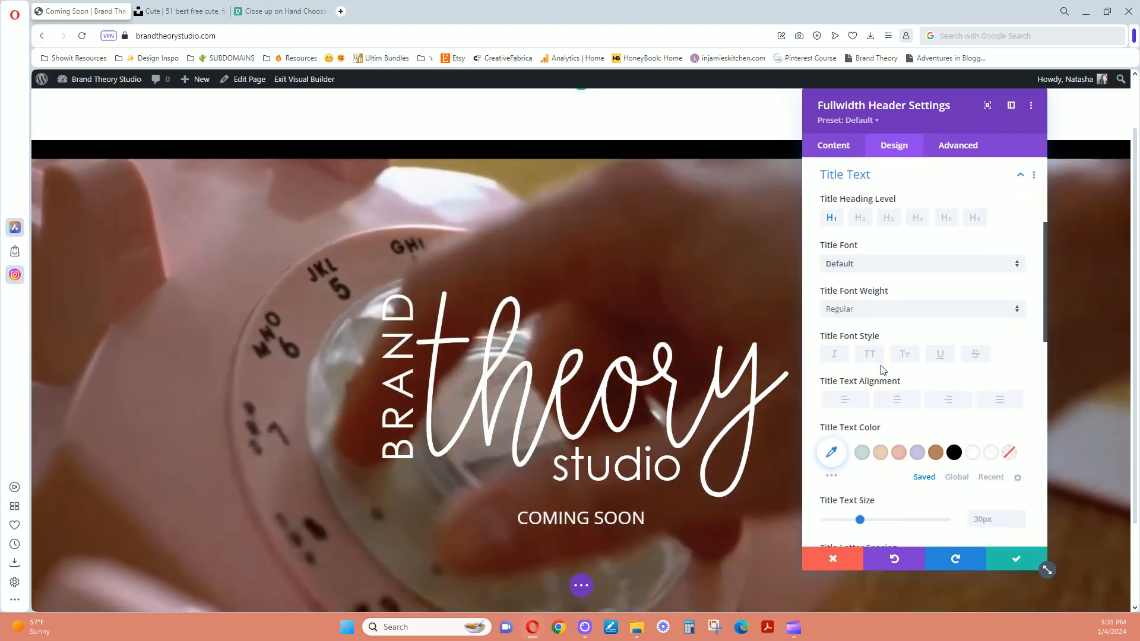
pyautogui.scroll(-1, 864, 433)
pyautogui.click(861, 398)
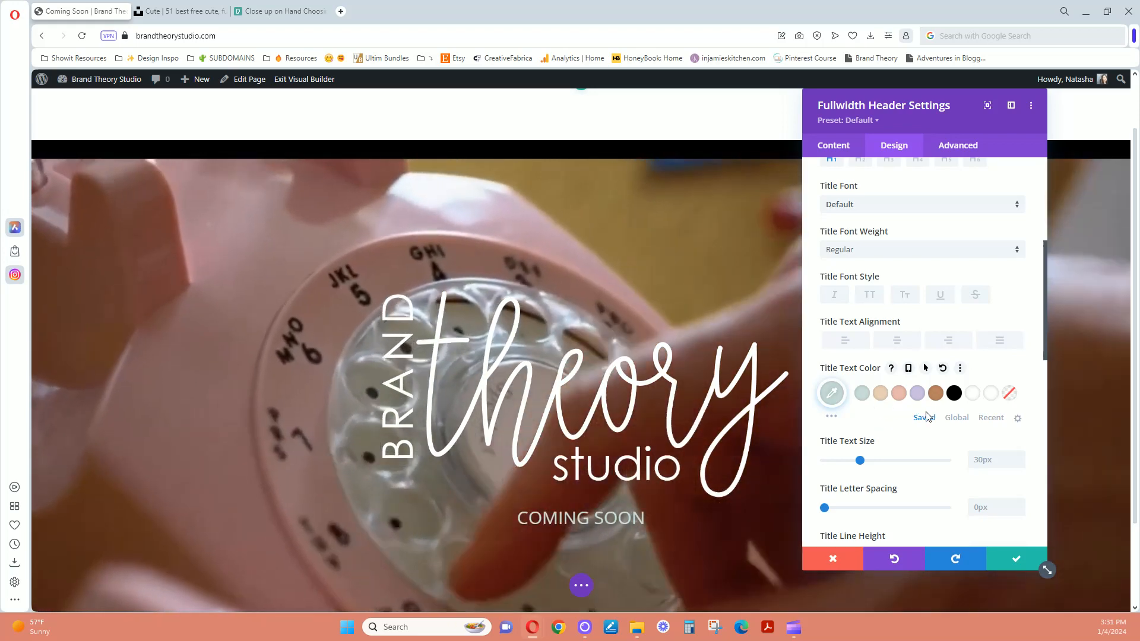
pyautogui.scroll(-3, 920, 410)
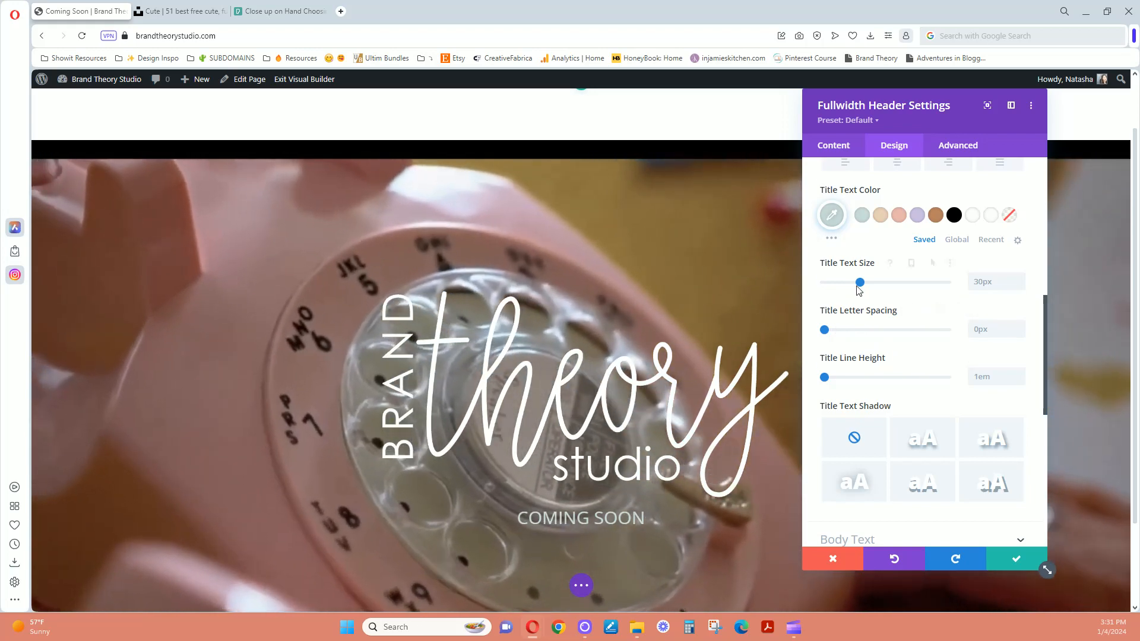
pyautogui.moveTo(860, 284); pyautogui.dragTo(895, 286)
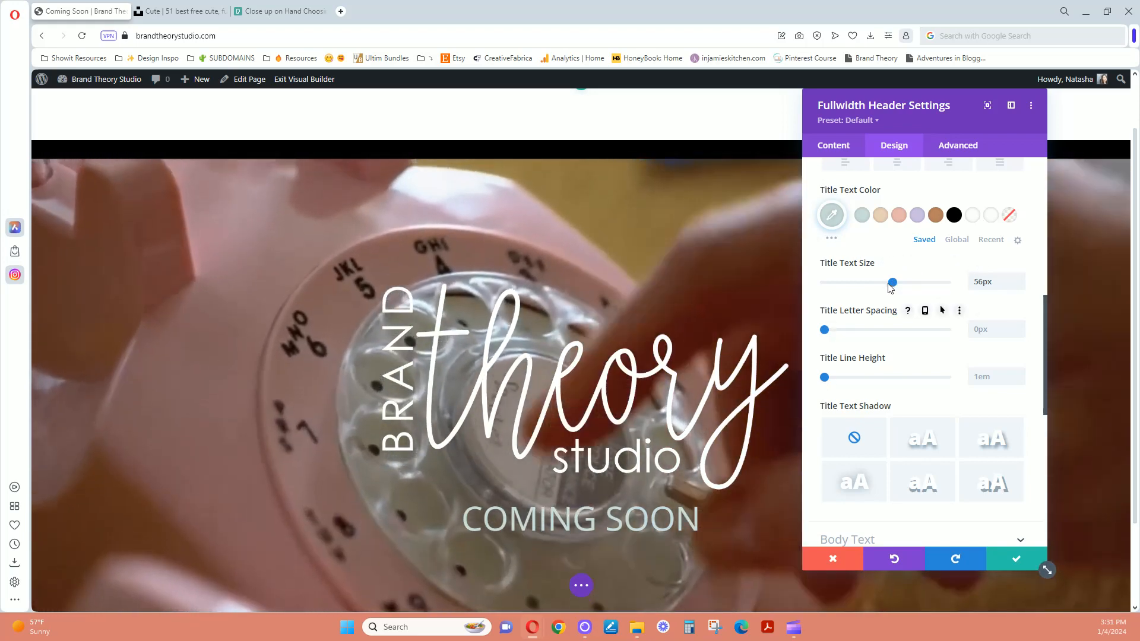
pyautogui.moveTo(892, 283); pyautogui.dragTo(860, 287)
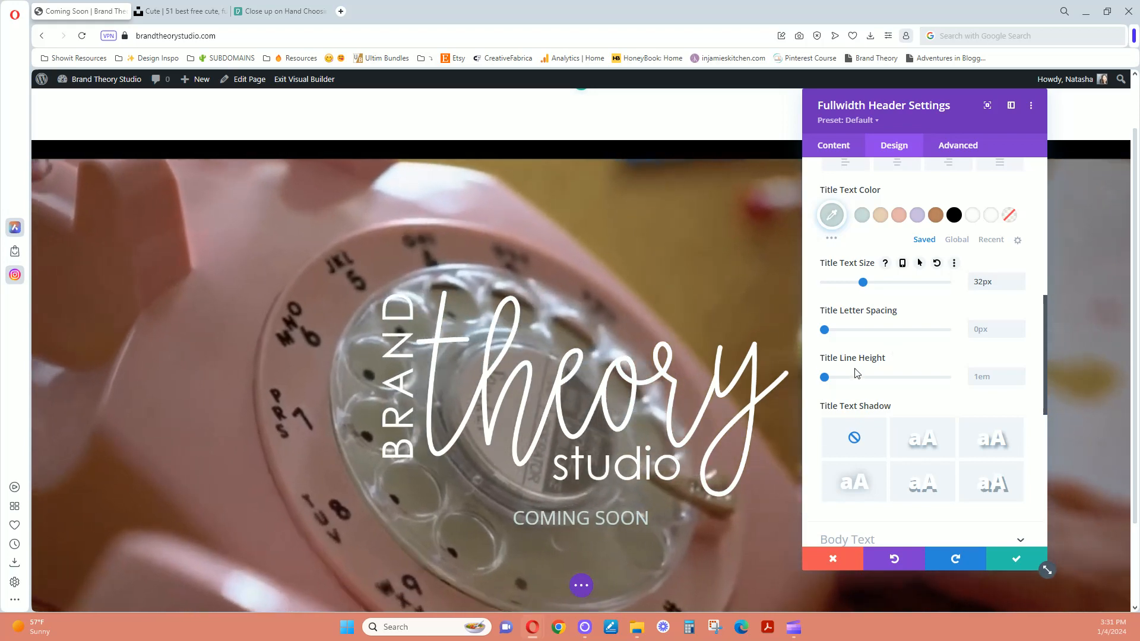
# Set the fullwidth header's content width to 38% and save the module settings
pyautogui.scroll(-4, 879, 356)
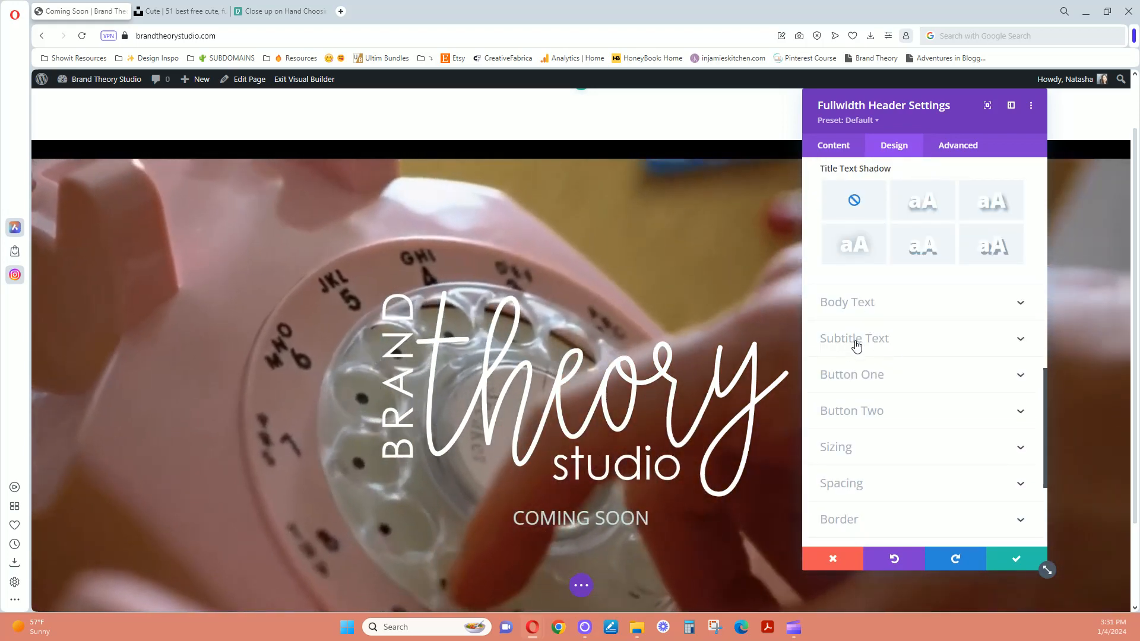
pyautogui.scroll(-2, 855, 349)
pyautogui.click(848, 351)
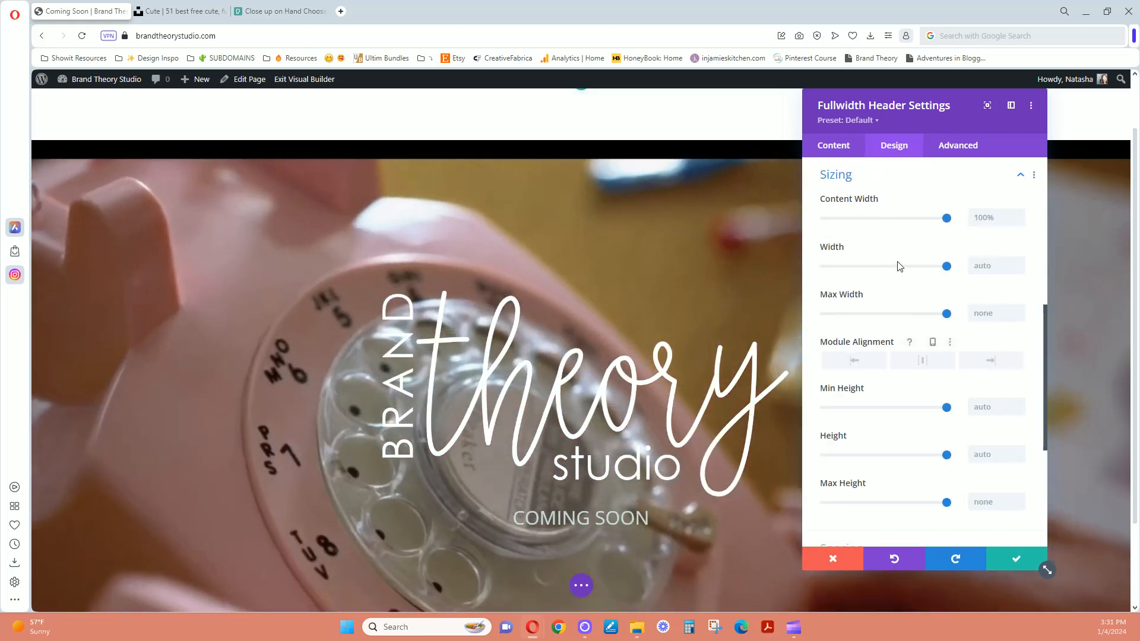
pyautogui.moveTo(940, 222); pyautogui.dragTo(870, 219)
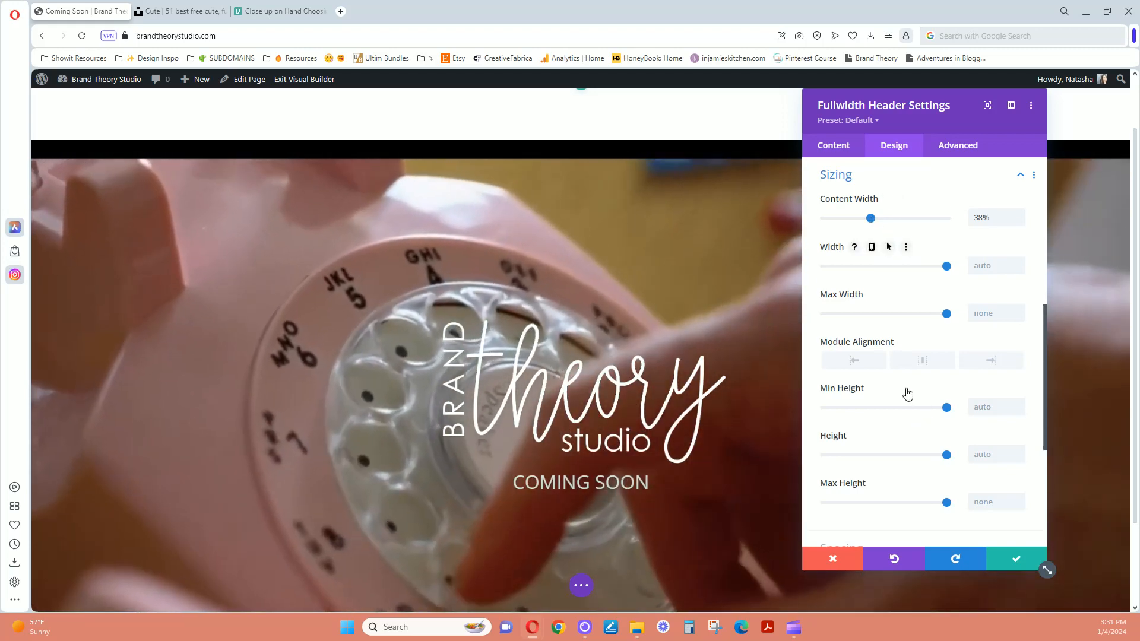
pyautogui.scroll(1, 915, 458)
pyautogui.scroll(-5, 915, 458)
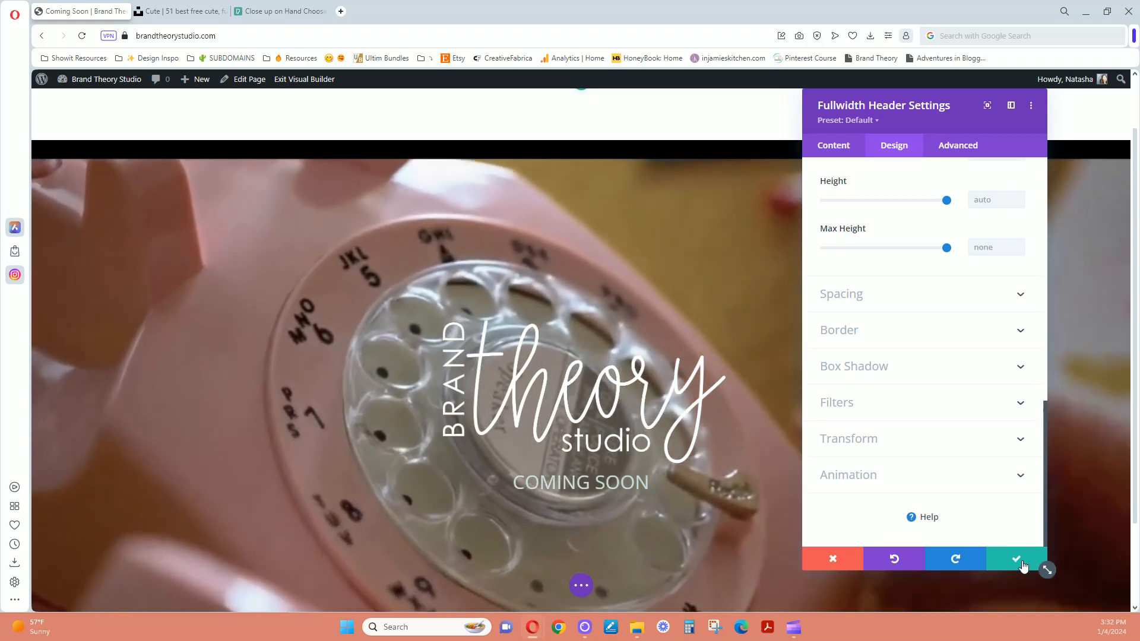
pyautogui.click(1018, 558)
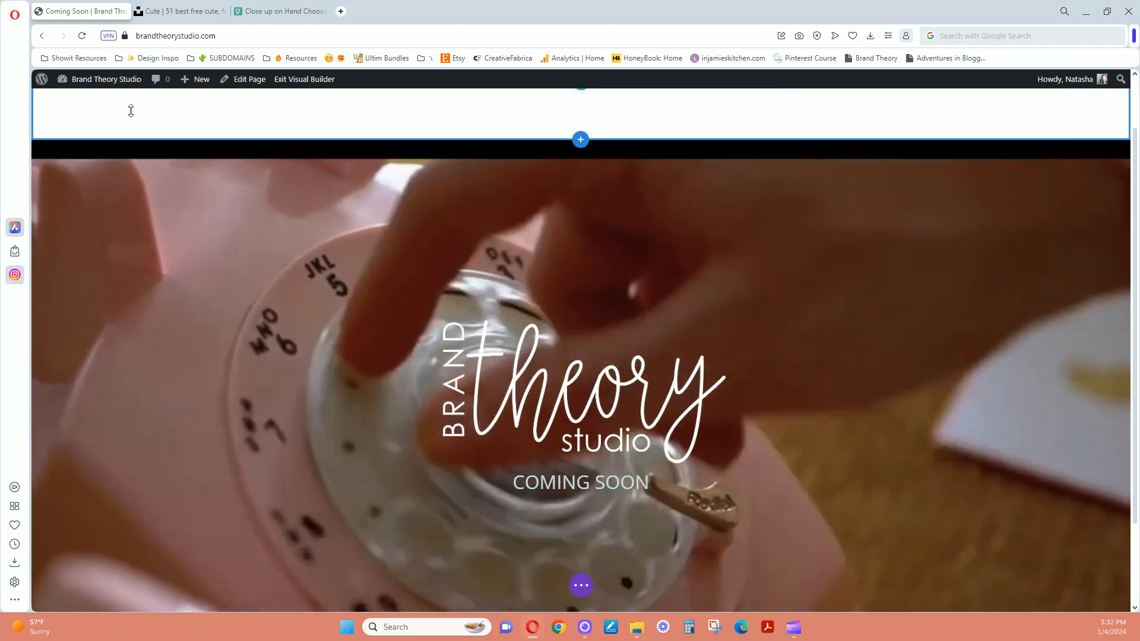
# Delete the empty section above the fullwidth header
pyautogui.scroll(1, 130, 111)
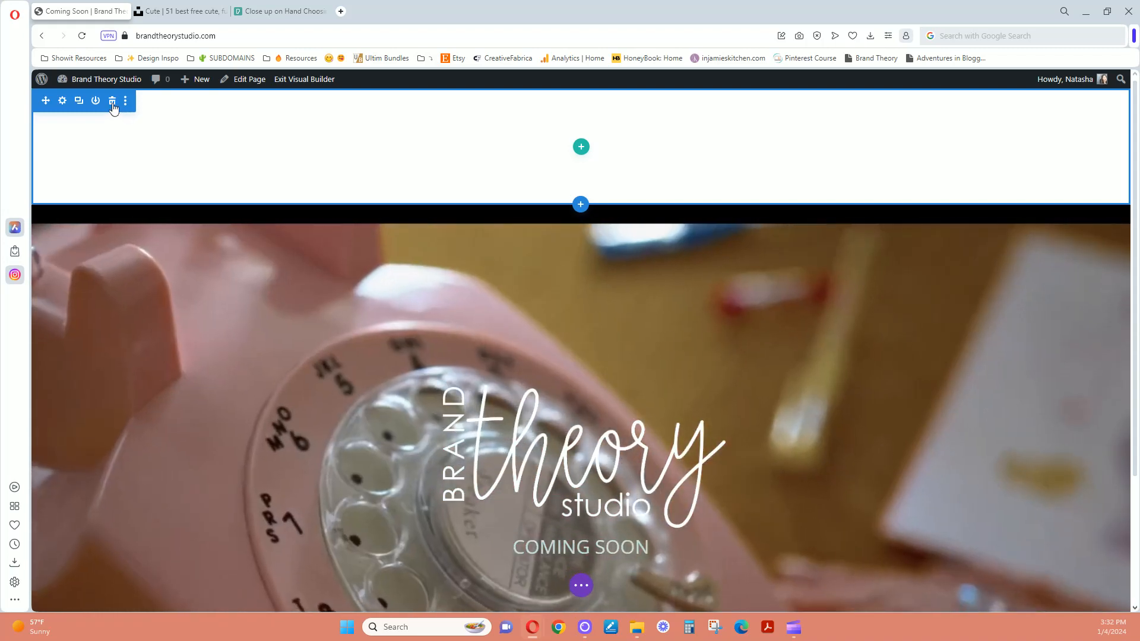
pyautogui.click(112, 102)
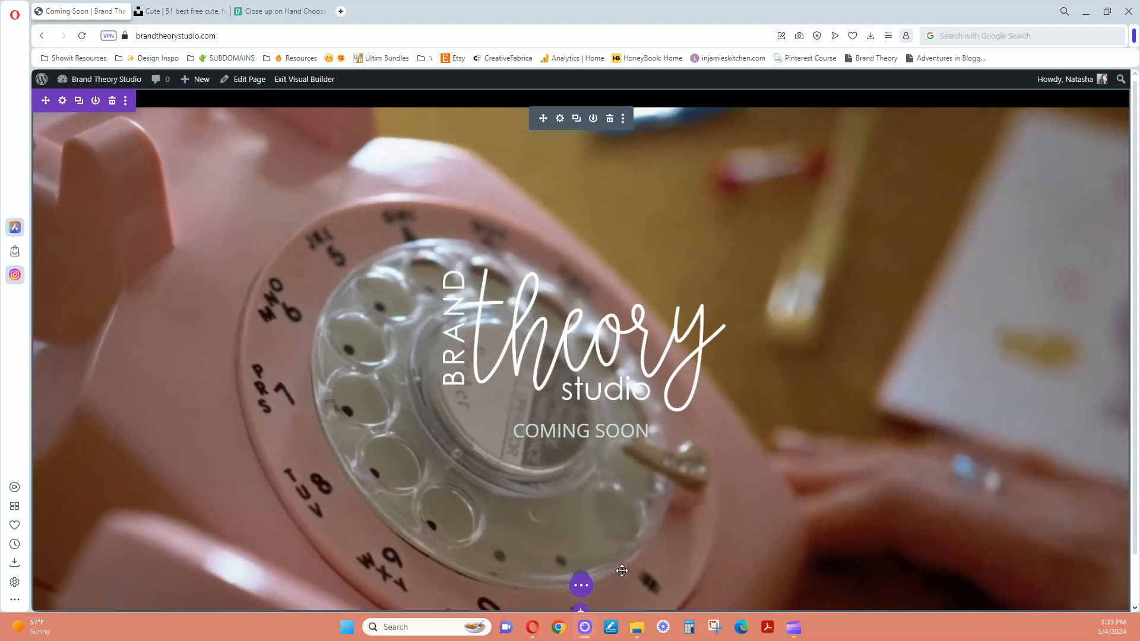
# Switch the page preview to tablet view to examine the header's logo and title
pyautogui.click(582, 595)
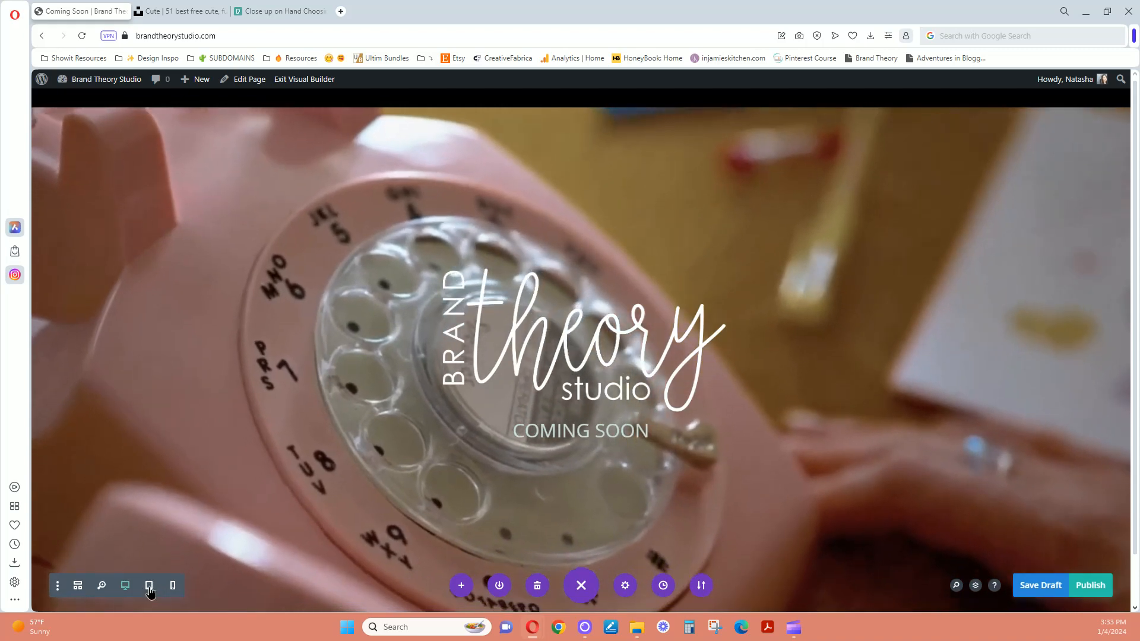
pyautogui.click(149, 586)
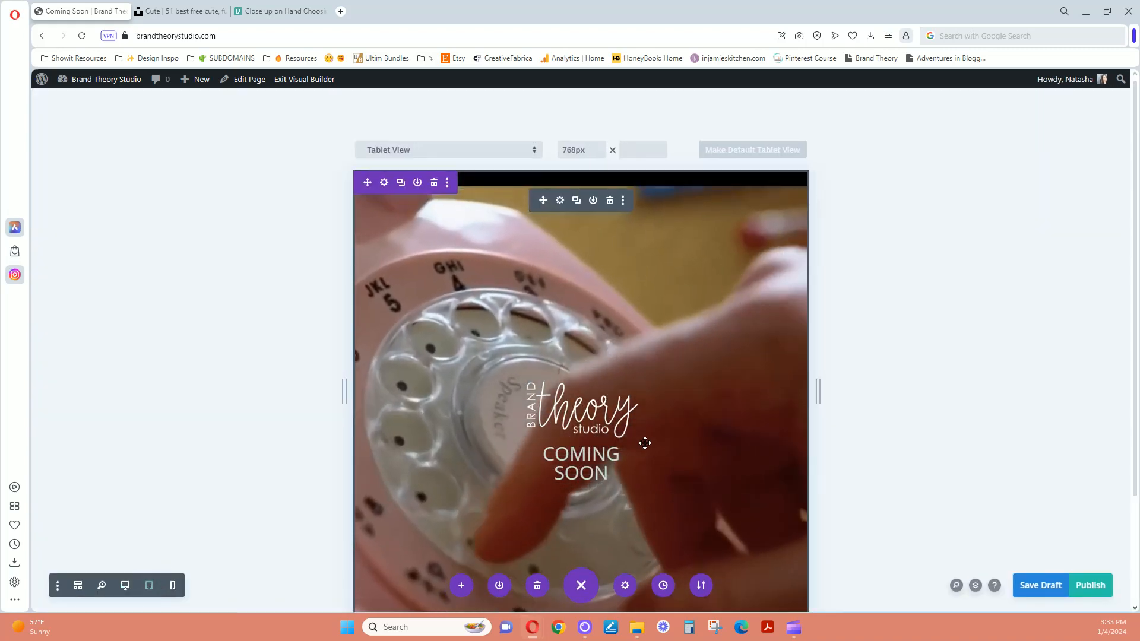
pyautogui.scroll(2, 637, 425)
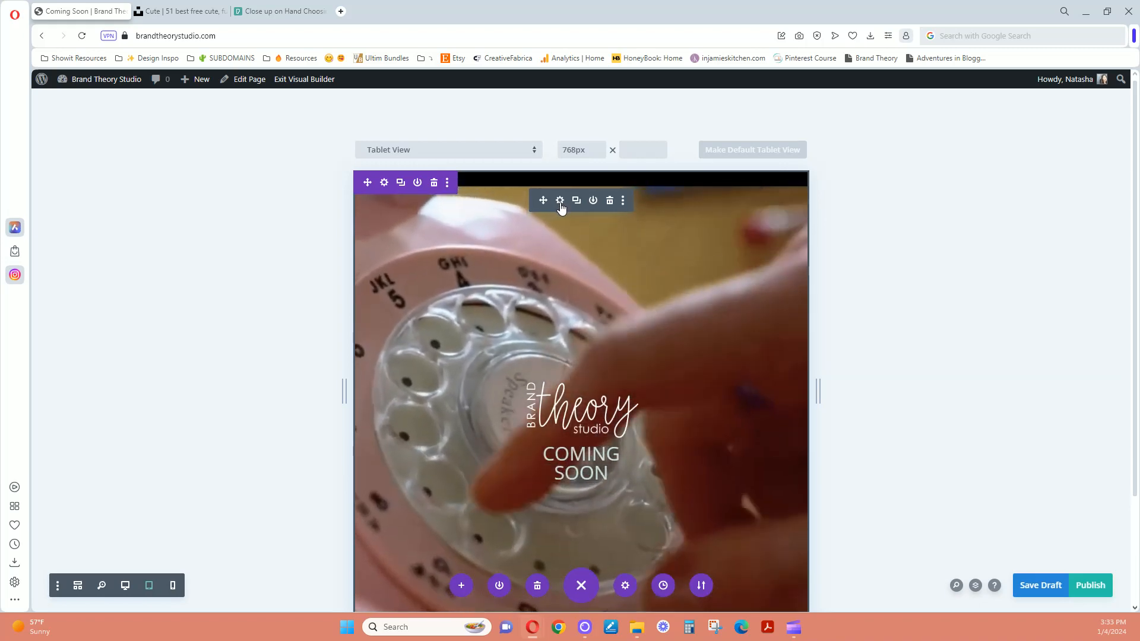
# Set the fullwidth header's content width to 57% for tablet and 84% for phone, and save the module settings
pyautogui.click(560, 201)
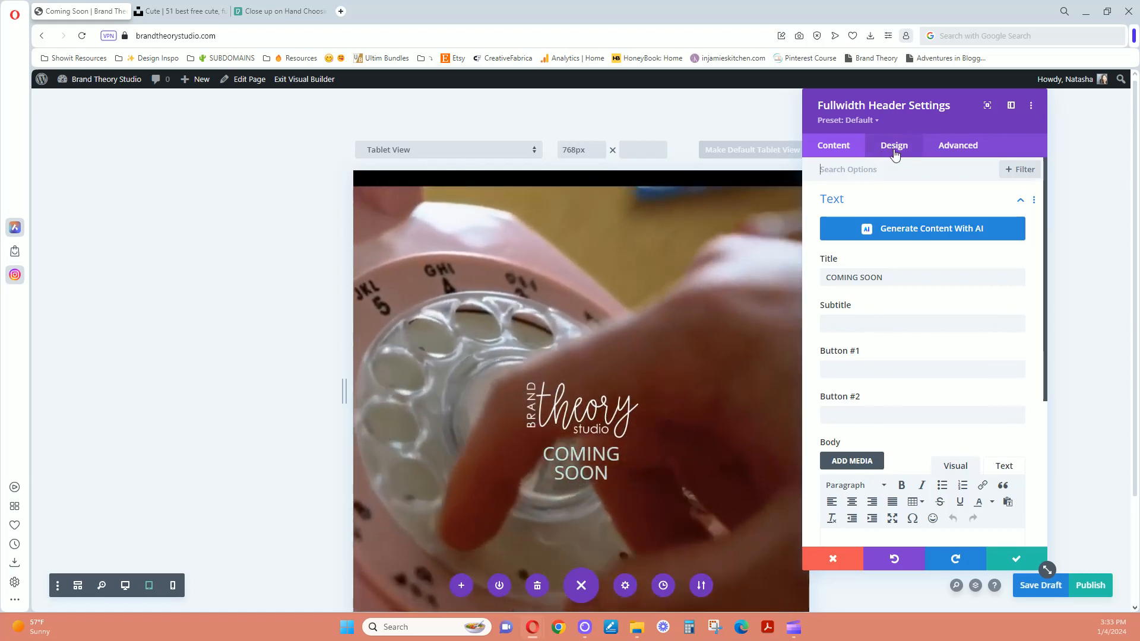
pyautogui.click(895, 153)
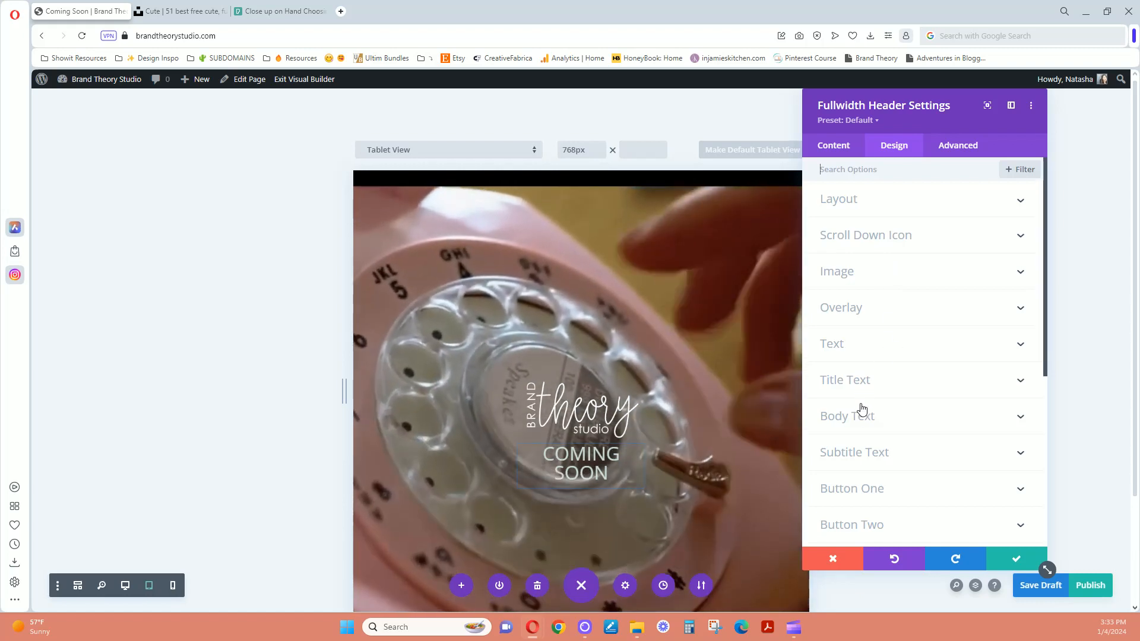
pyautogui.scroll(-2, 851, 446)
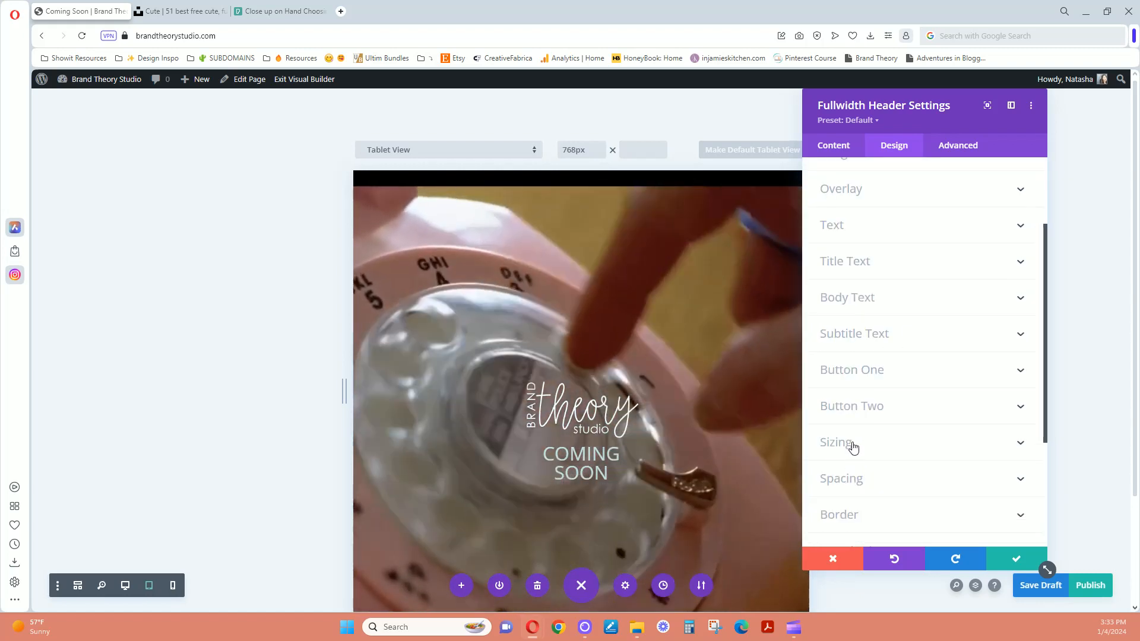
pyautogui.click(856, 450)
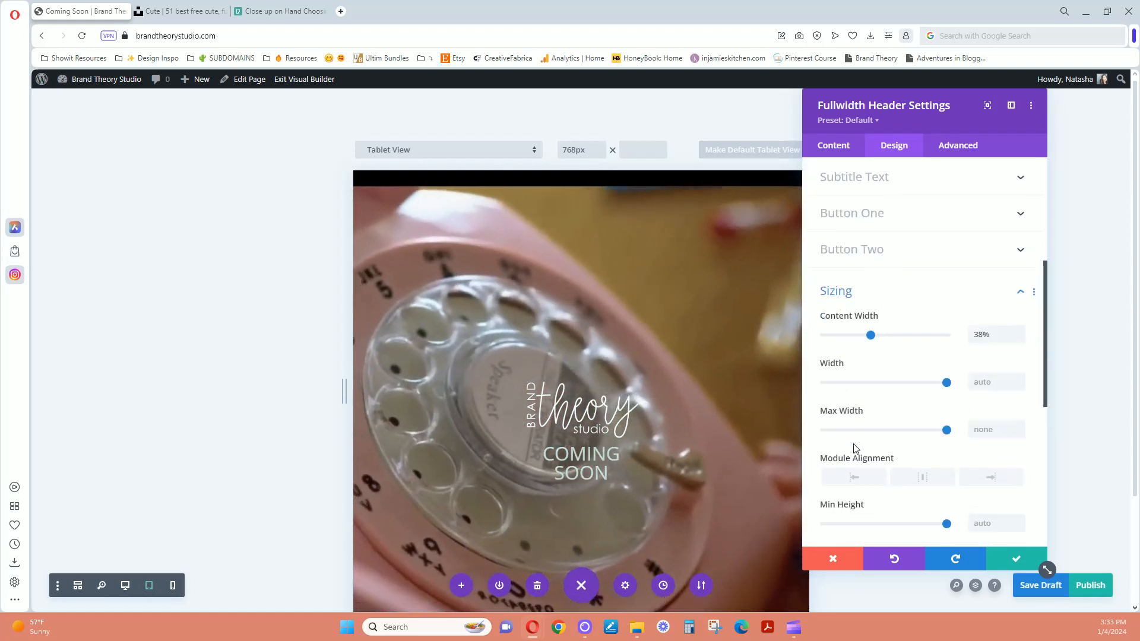
pyautogui.scroll(-2, 921, 361)
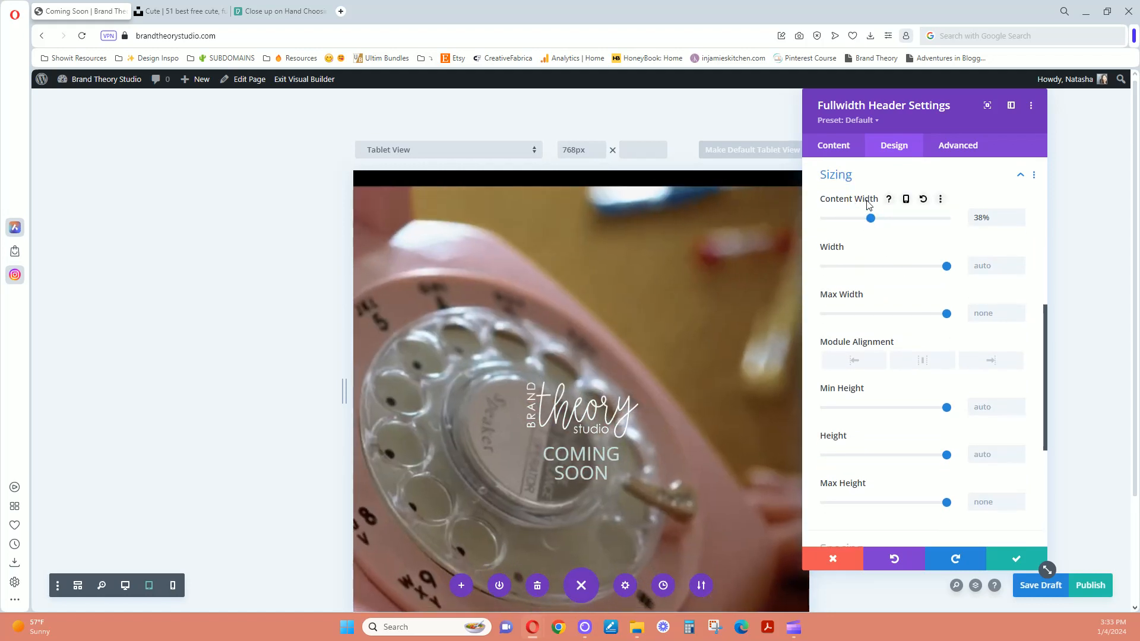
pyautogui.click(906, 200)
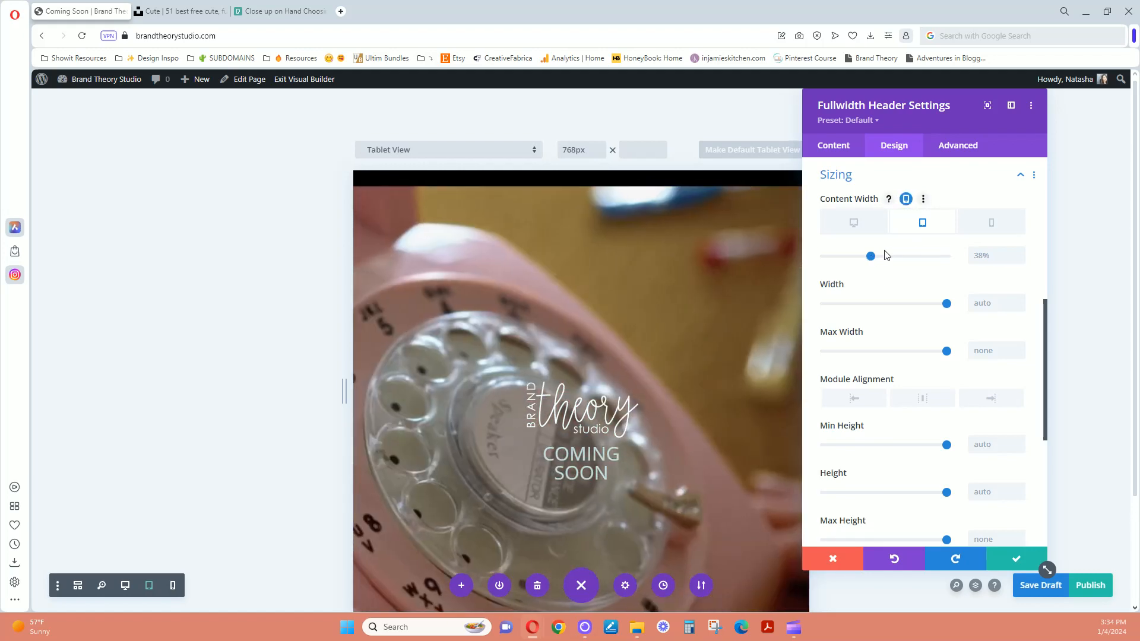
pyautogui.moveTo(873, 262); pyautogui.dragTo(895, 260)
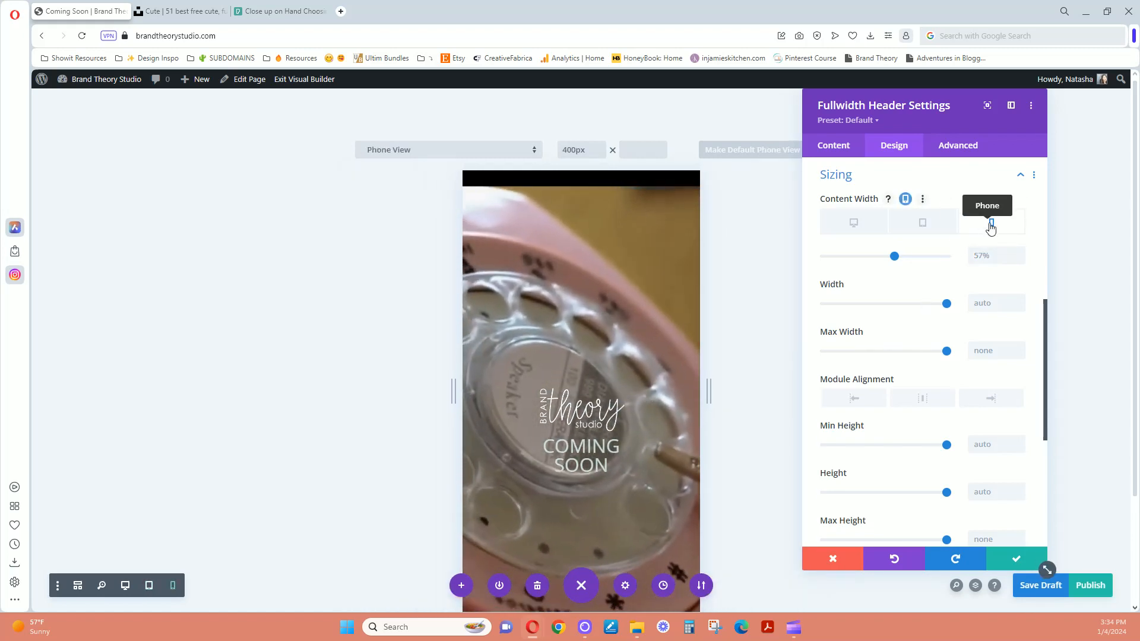
pyautogui.moveTo(895, 257); pyautogui.dragTo(904, 257)
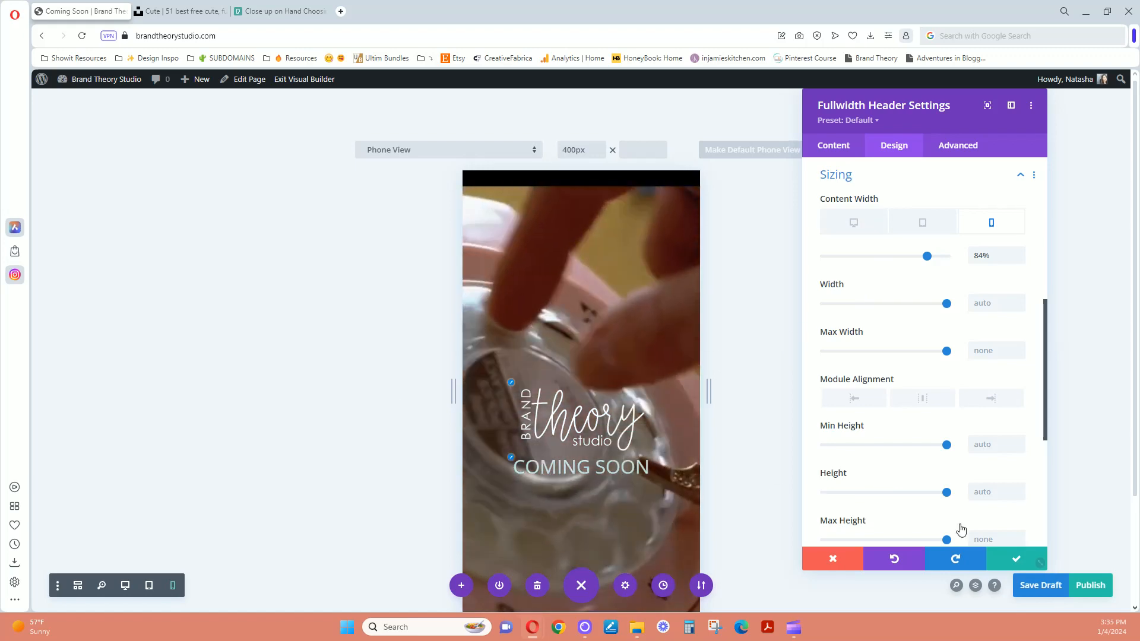
pyautogui.click(1007, 561)
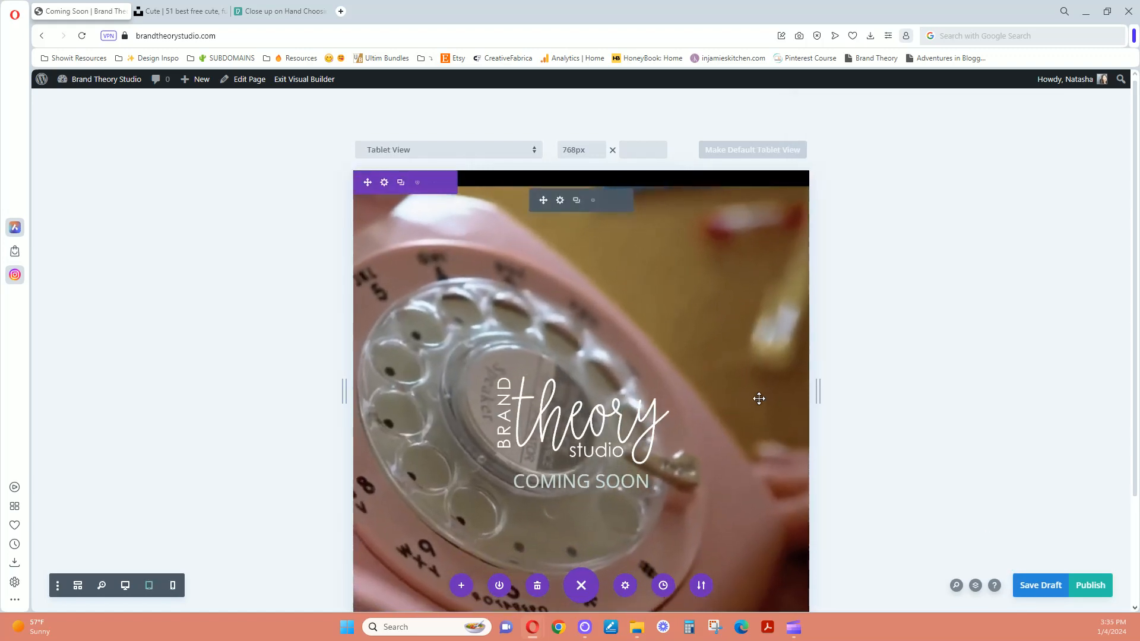
# Examine the header's logo and title in the desktop, tablet and phone previews
pyautogui.click(125, 585)
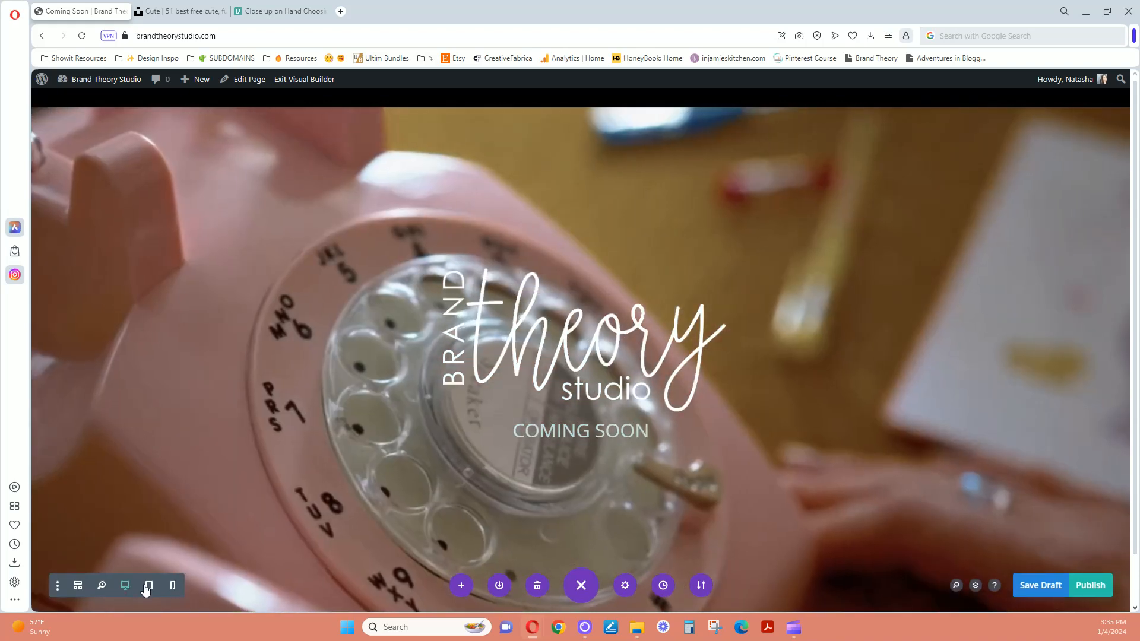
pyautogui.click(149, 585)
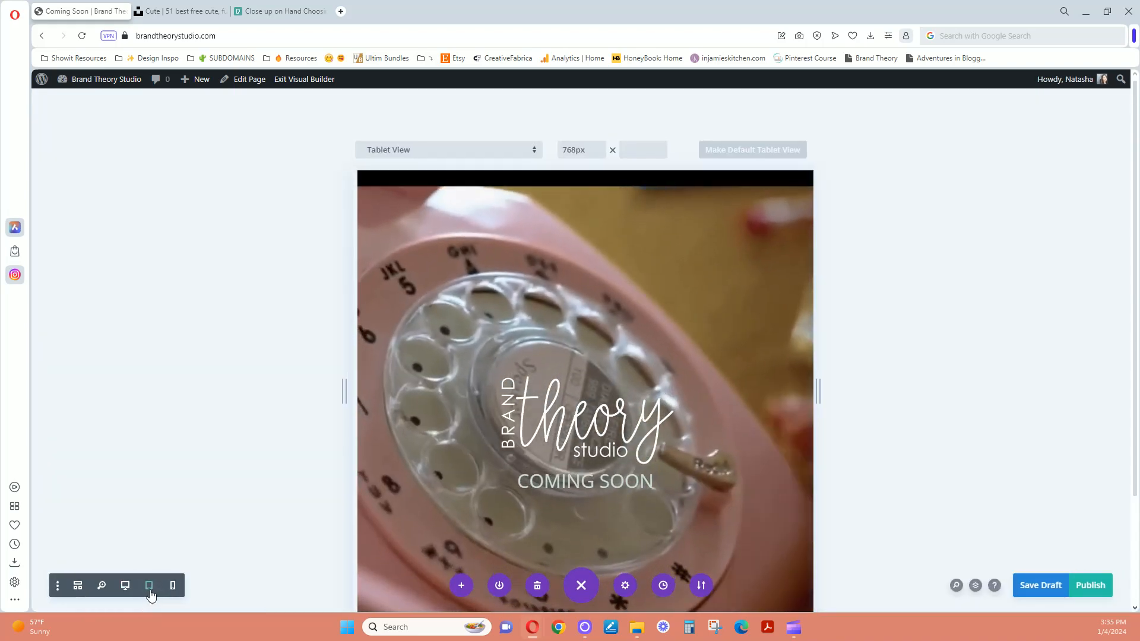
pyautogui.click(171, 588)
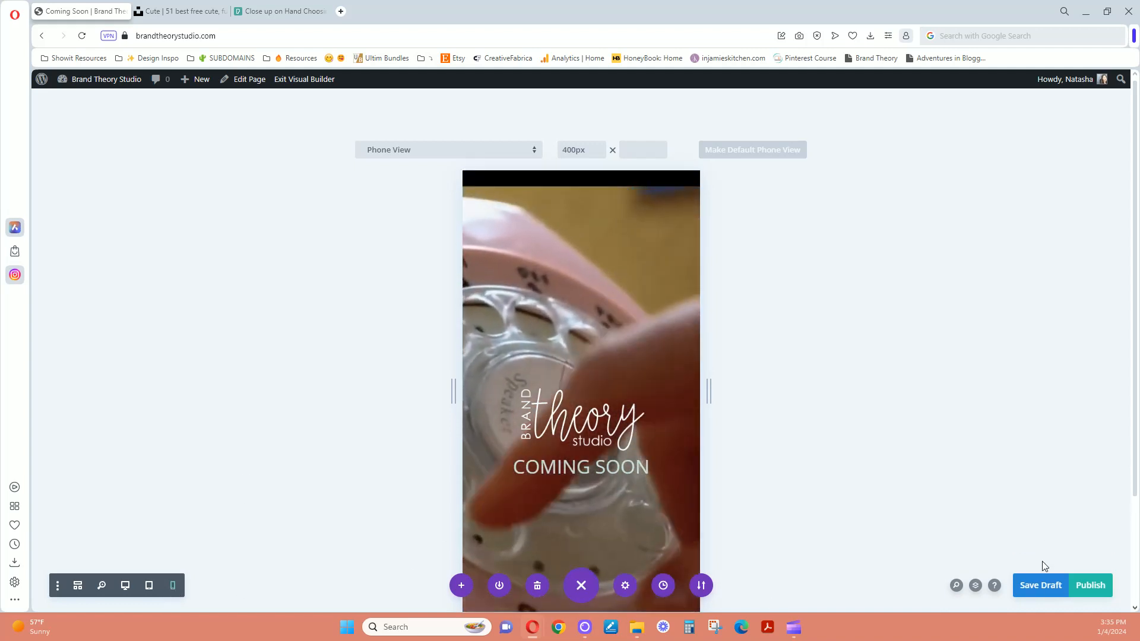
# Save the page as a draft and publish it from the WordPress page editor
pyautogui.click(1047, 588)
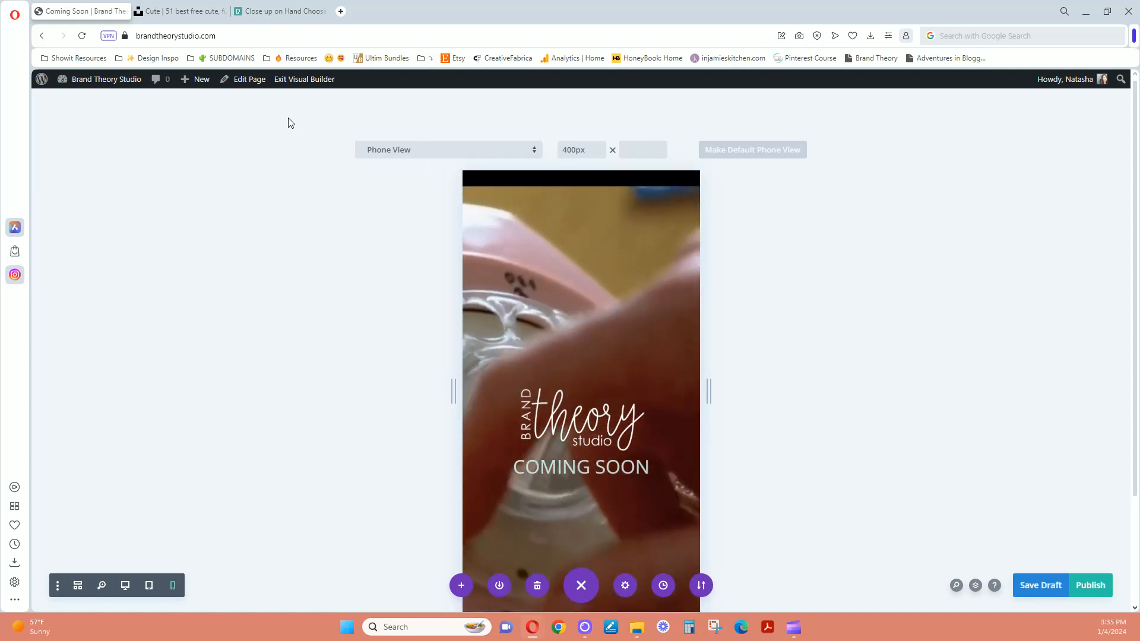
pyautogui.click(244, 83)
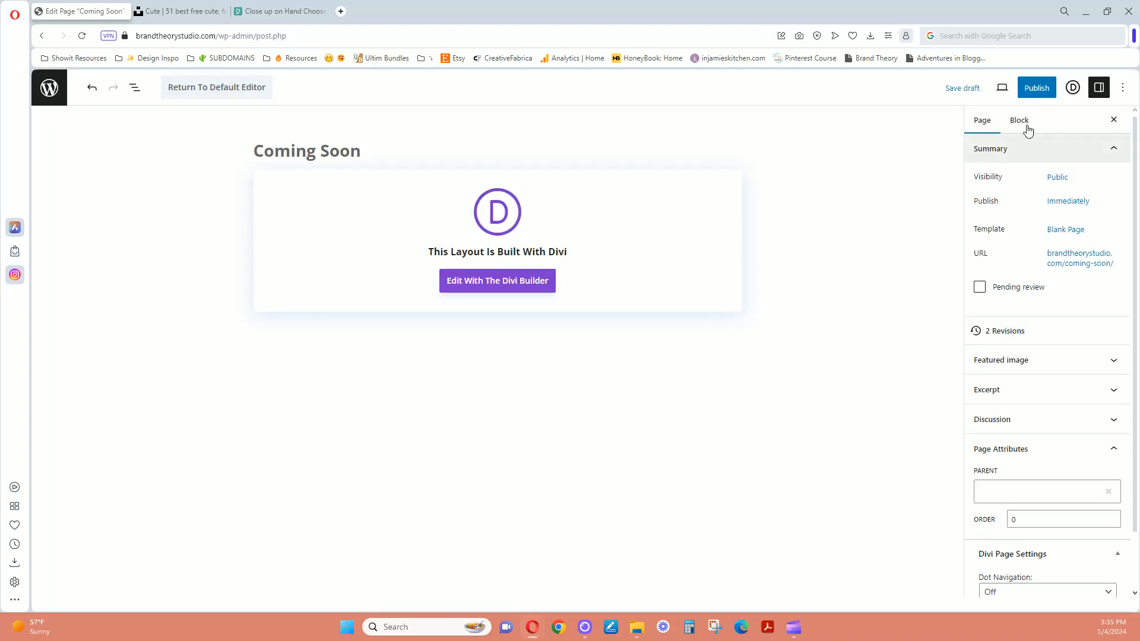
pyautogui.click(1037, 89)
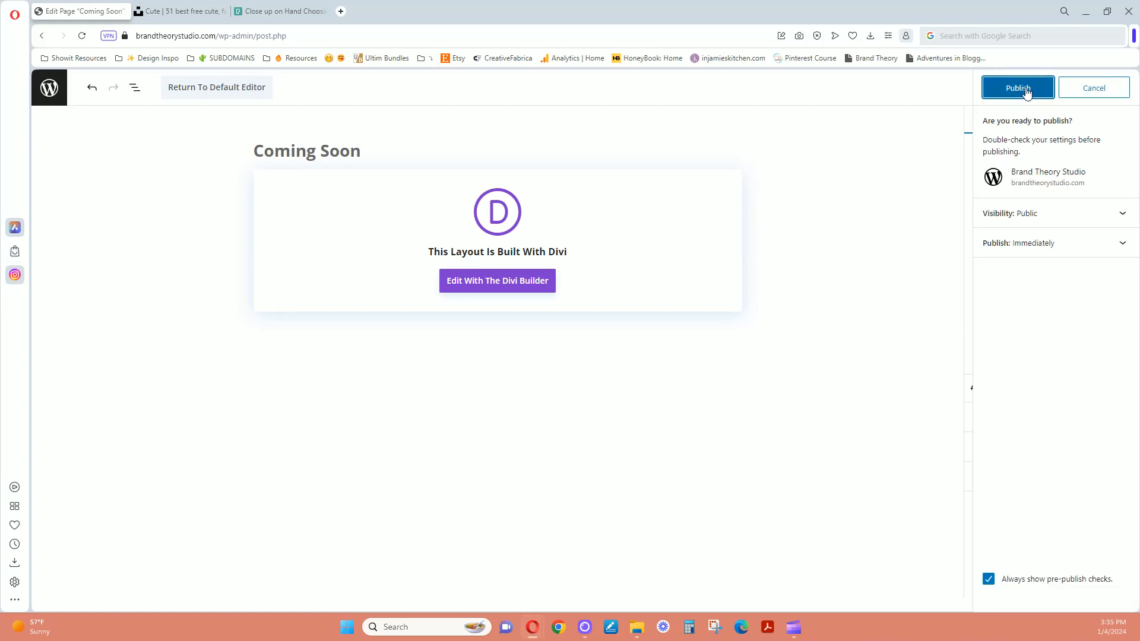
pyautogui.click(1025, 90)
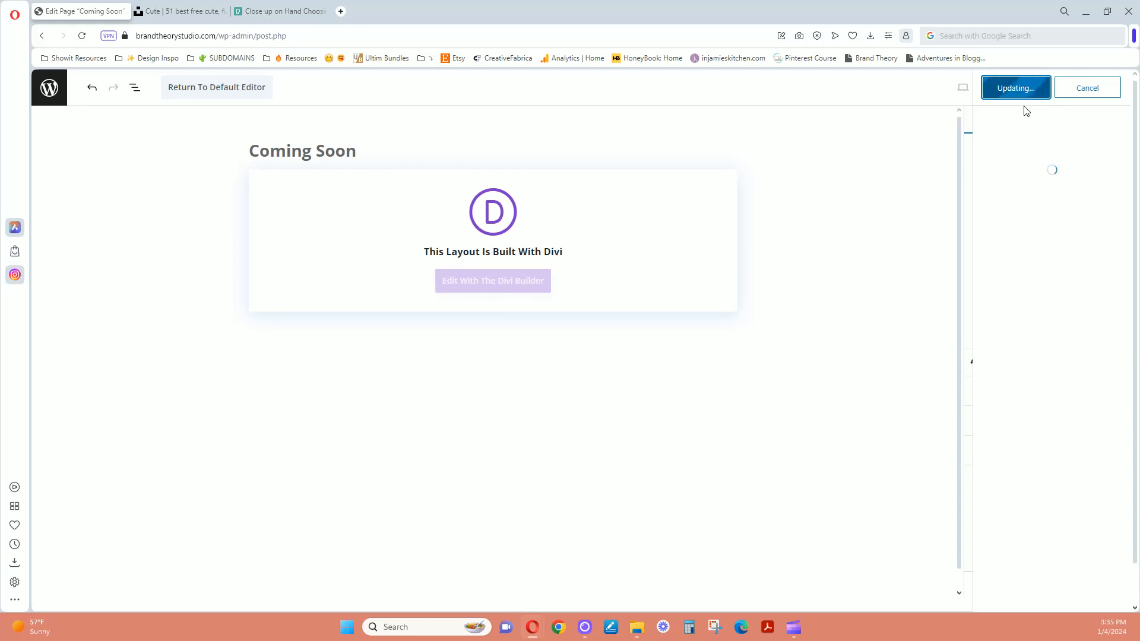
# Read through the full address of the published Coming Soon page
pyautogui.click(1047, 186)
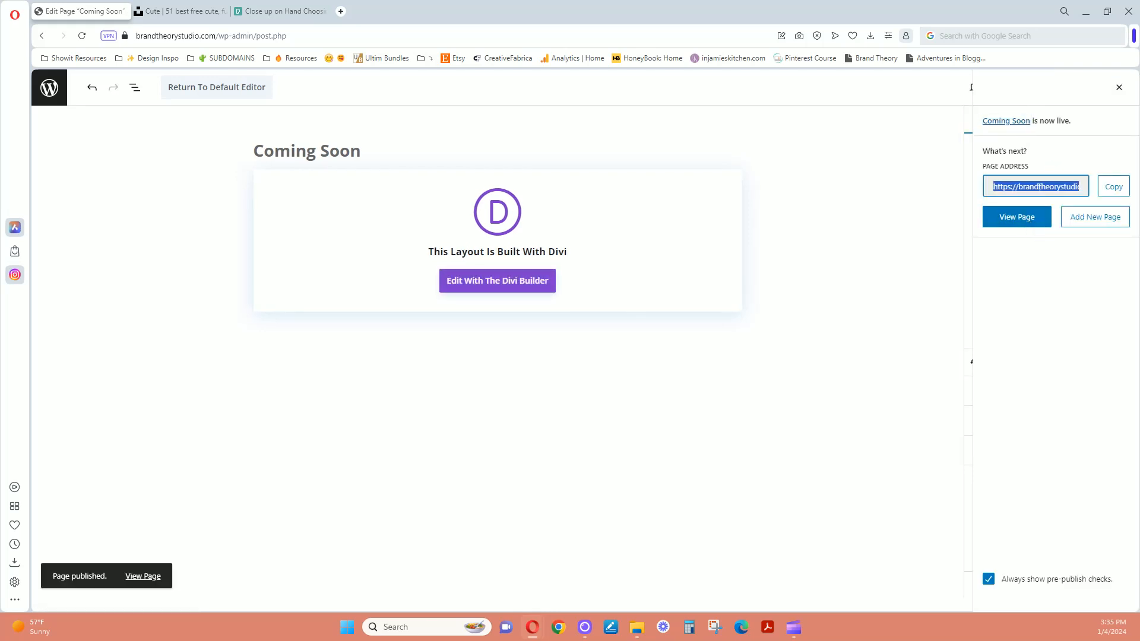
pyautogui.click(1053, 189)
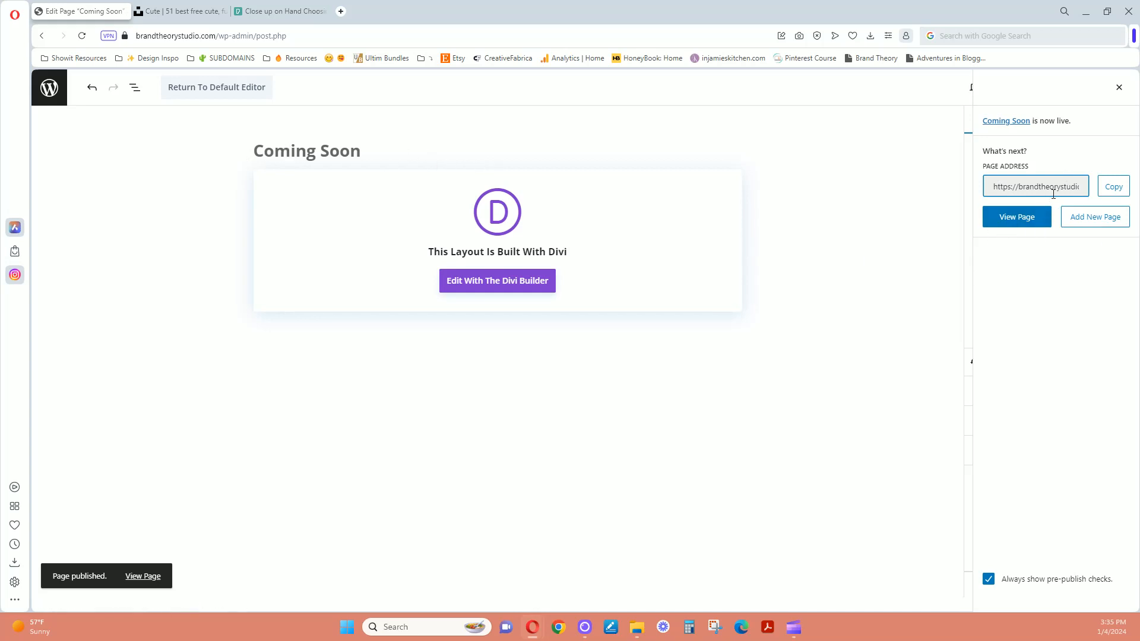
pyautogui.hscroll(1, 1054, 194)
pyautogui.hscroll(1, 1069, 189)
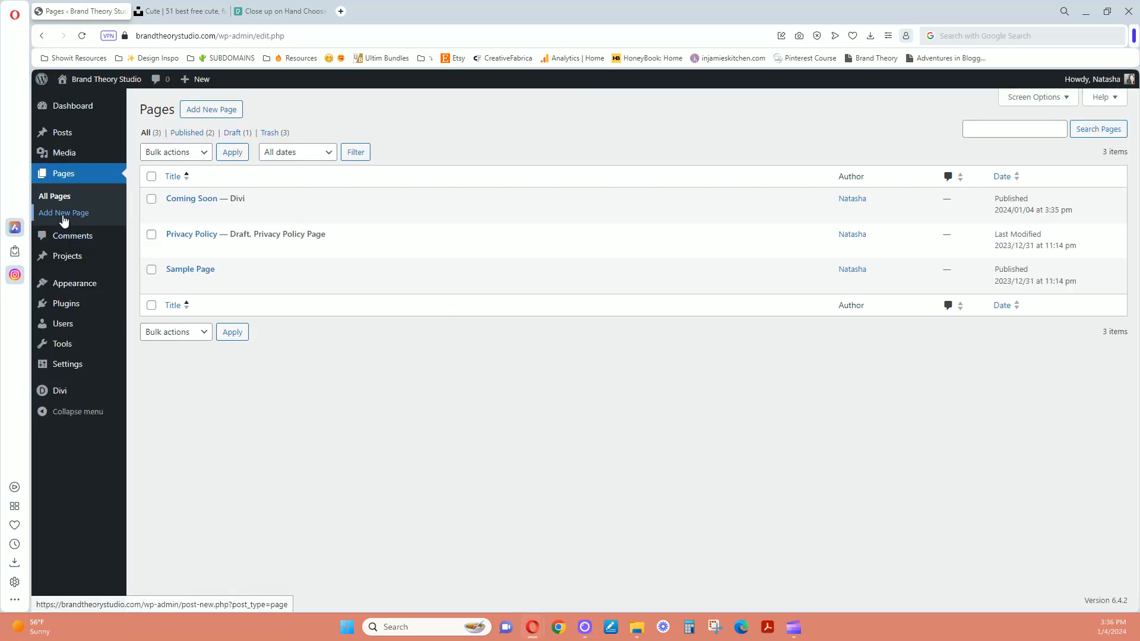
# Make the static Coming Soon page the site's homepage in the theme customizer and publish the change
pyautogui.moveTo(72, 289)
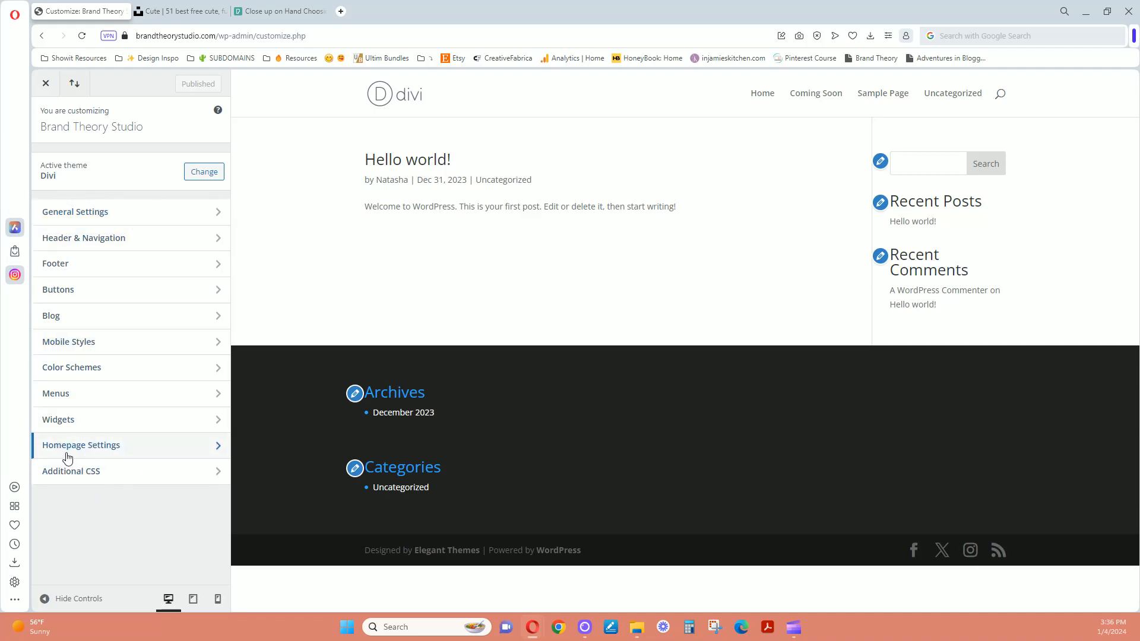
pyautogui.click(111, 452)
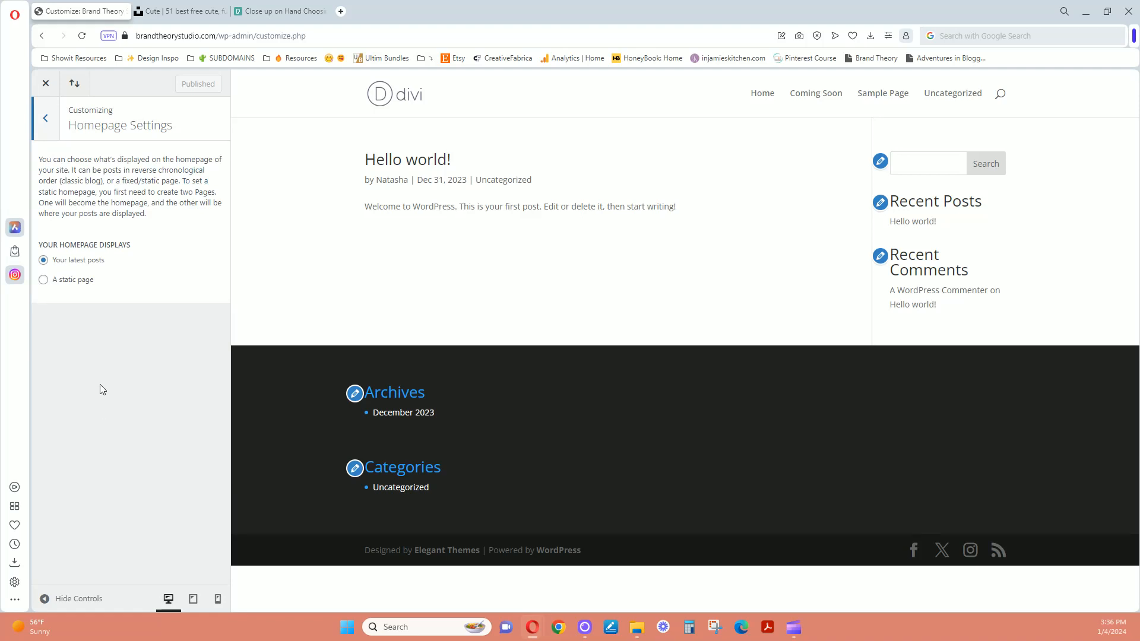
pyautogui.click(59, 287)
pyautogui.click(76, 330)
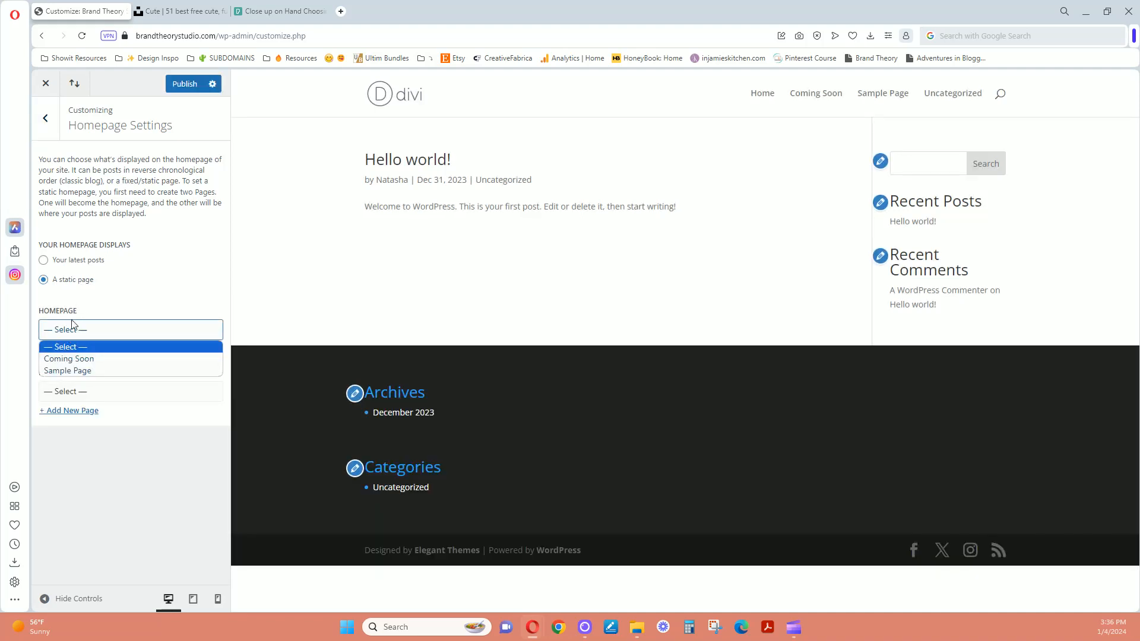
pyautogui.click(71, 359)
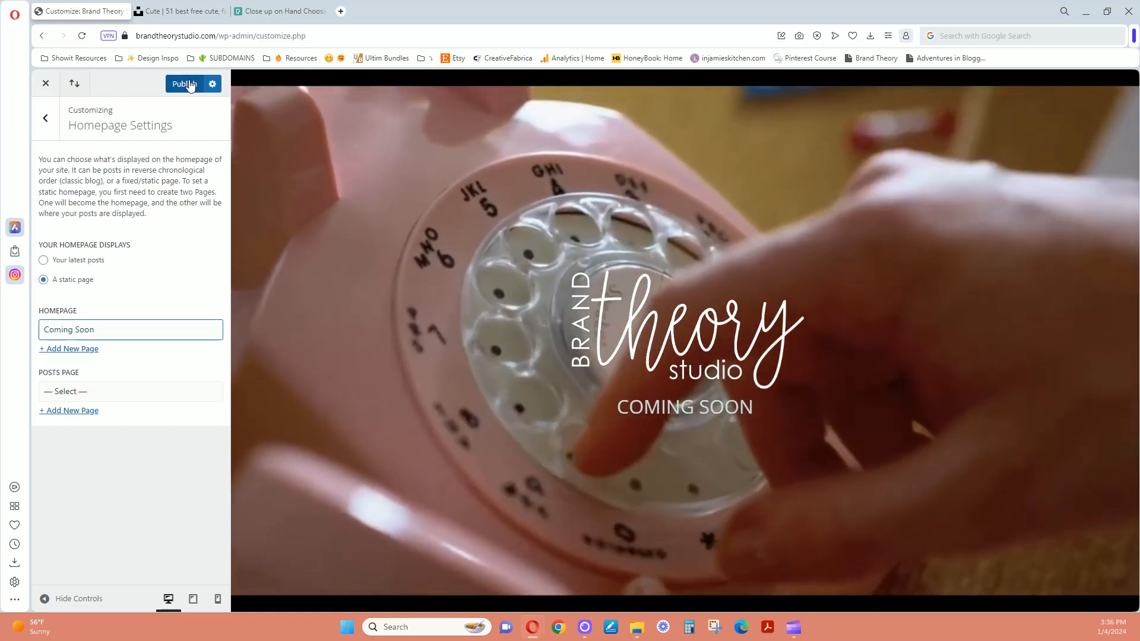
pyautogui.click(190, 85)
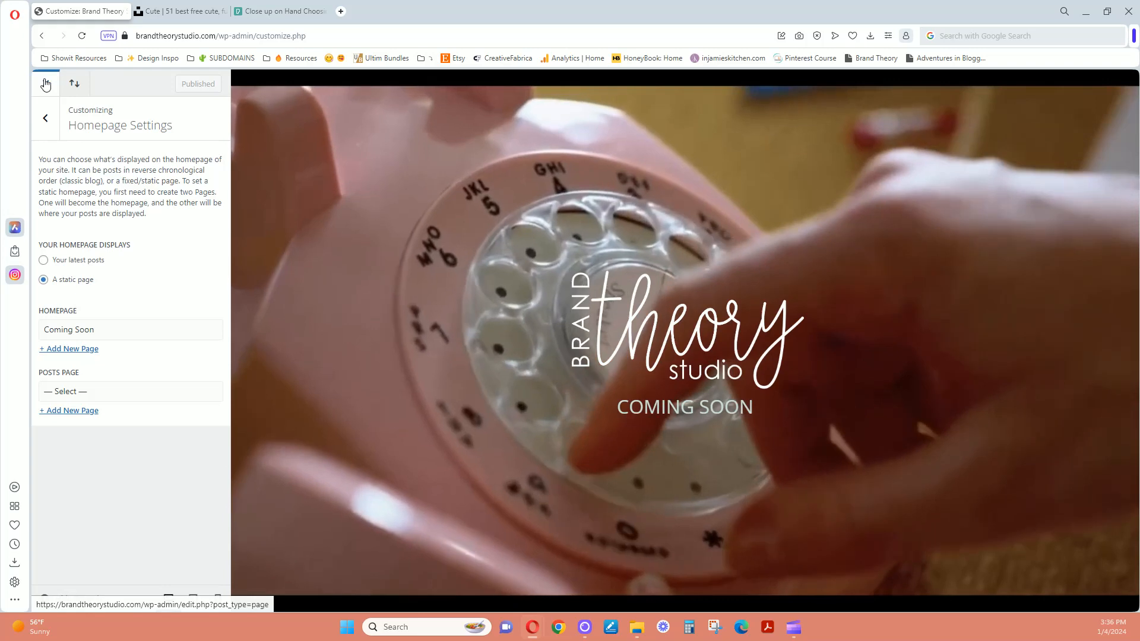
# Close the customizer and open the live site in a new browser tab
pyautogui.click(46, 83)
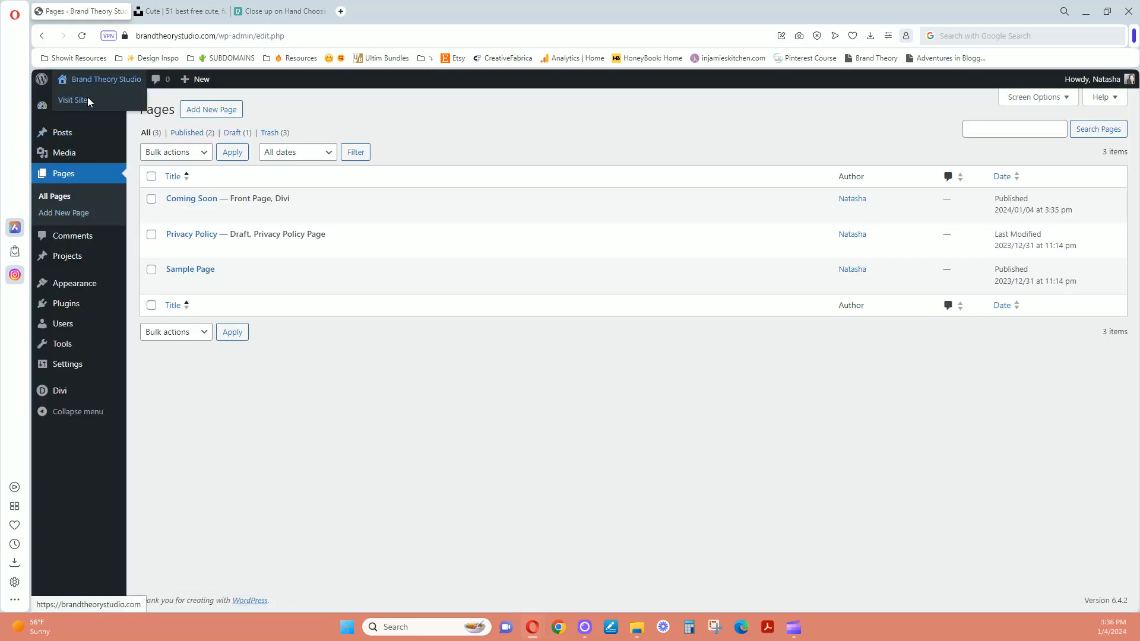
pyautogui.rightClick(87, 100)
pyautogui.click(100, 109)
pyautogui.click(189, 11)
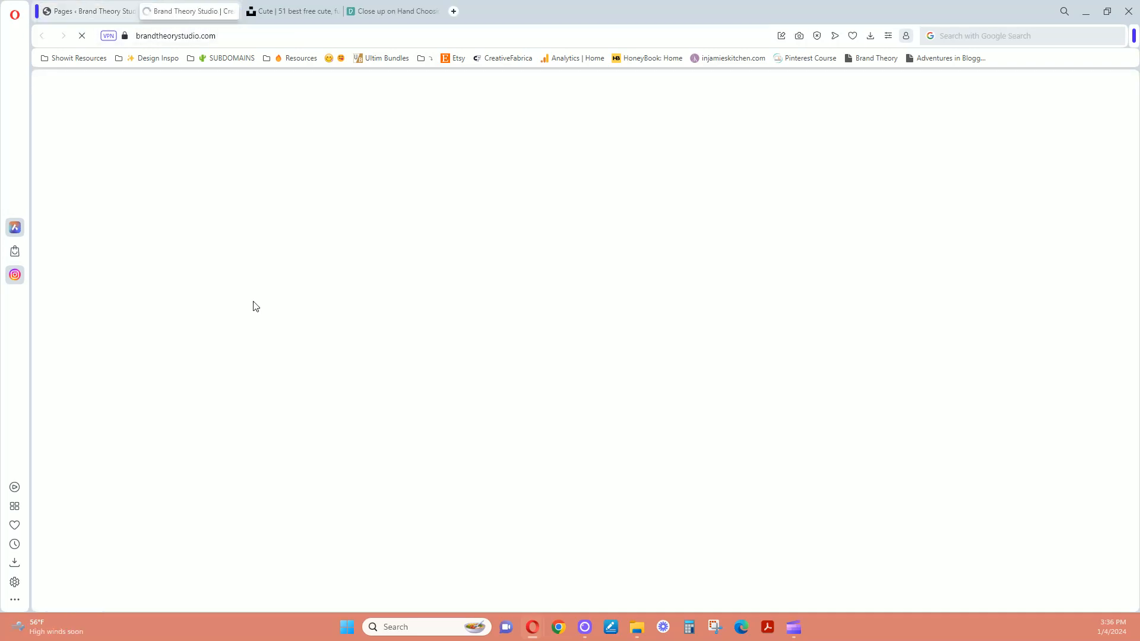